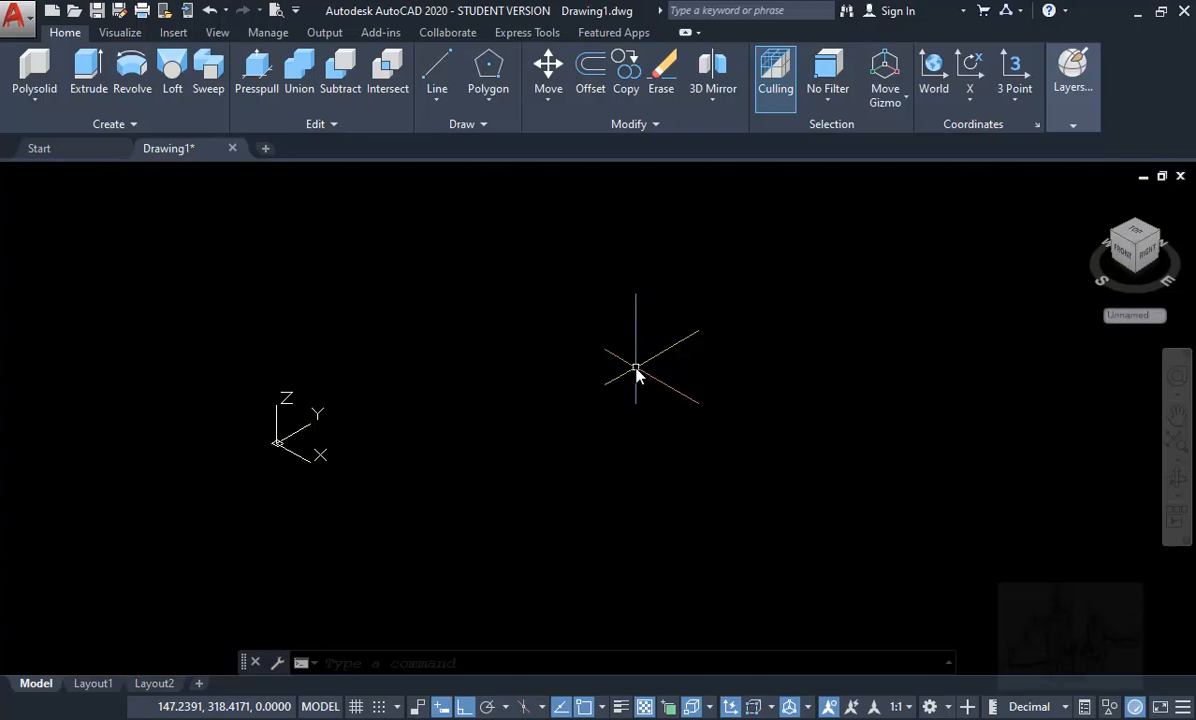
# Draw a box with freehand base corners and a height of about 71 units.
pyautogui.click(40, 97)
pyautogui.click(38, 133)
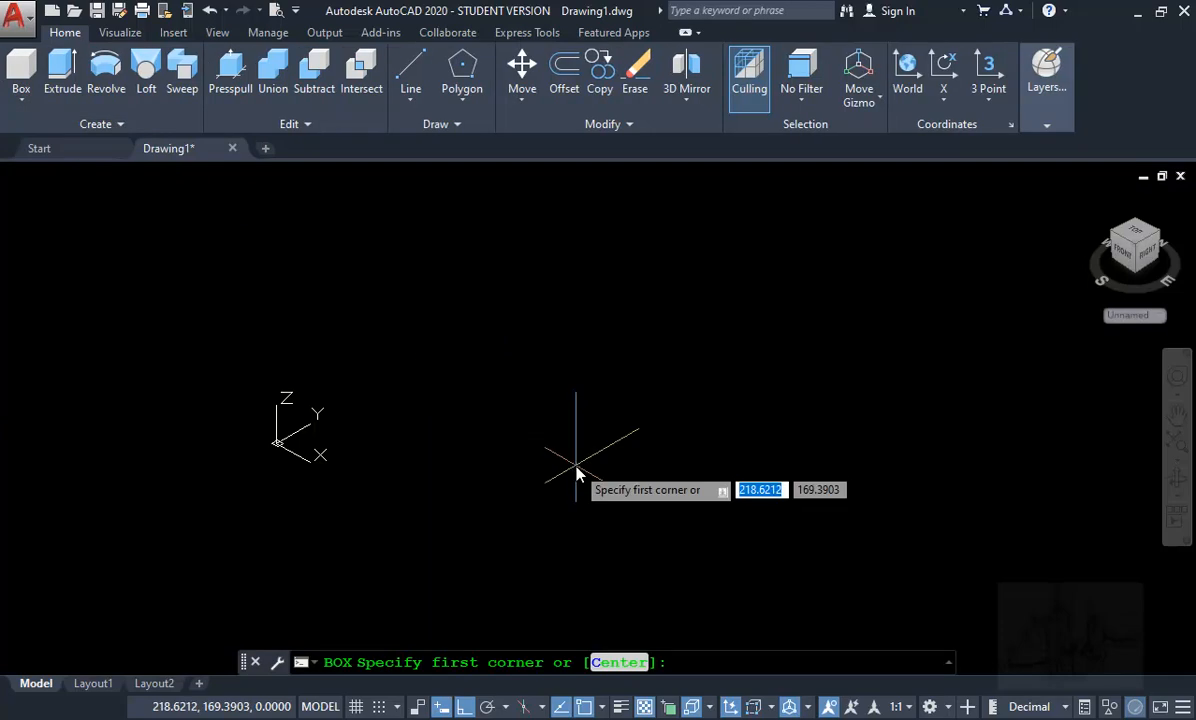
pyautogui.click(443, 442)
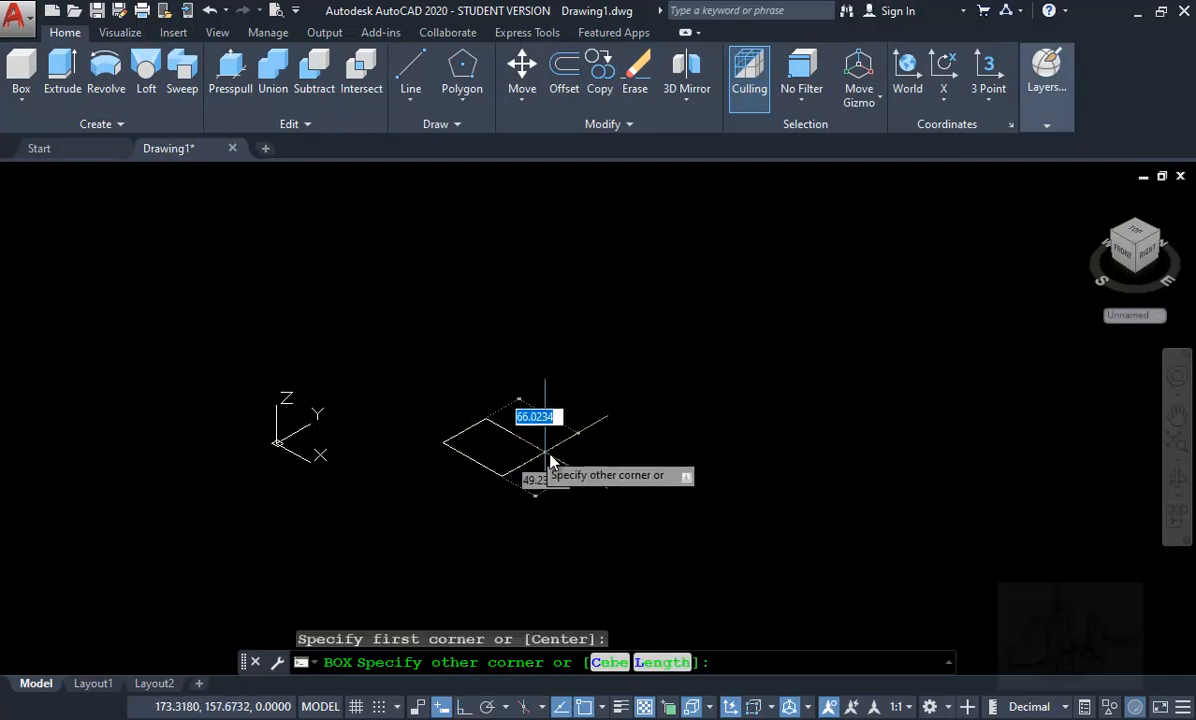
pyautogui.click(652, 445)
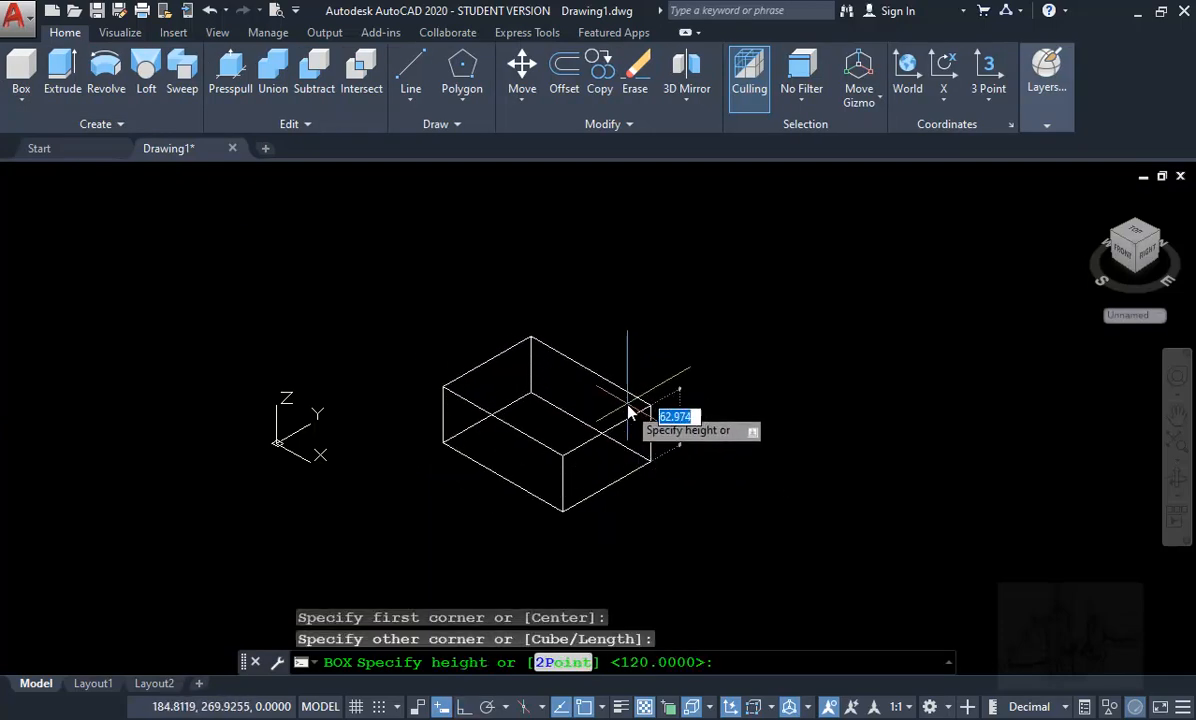
pyautogui.click(626, 405)
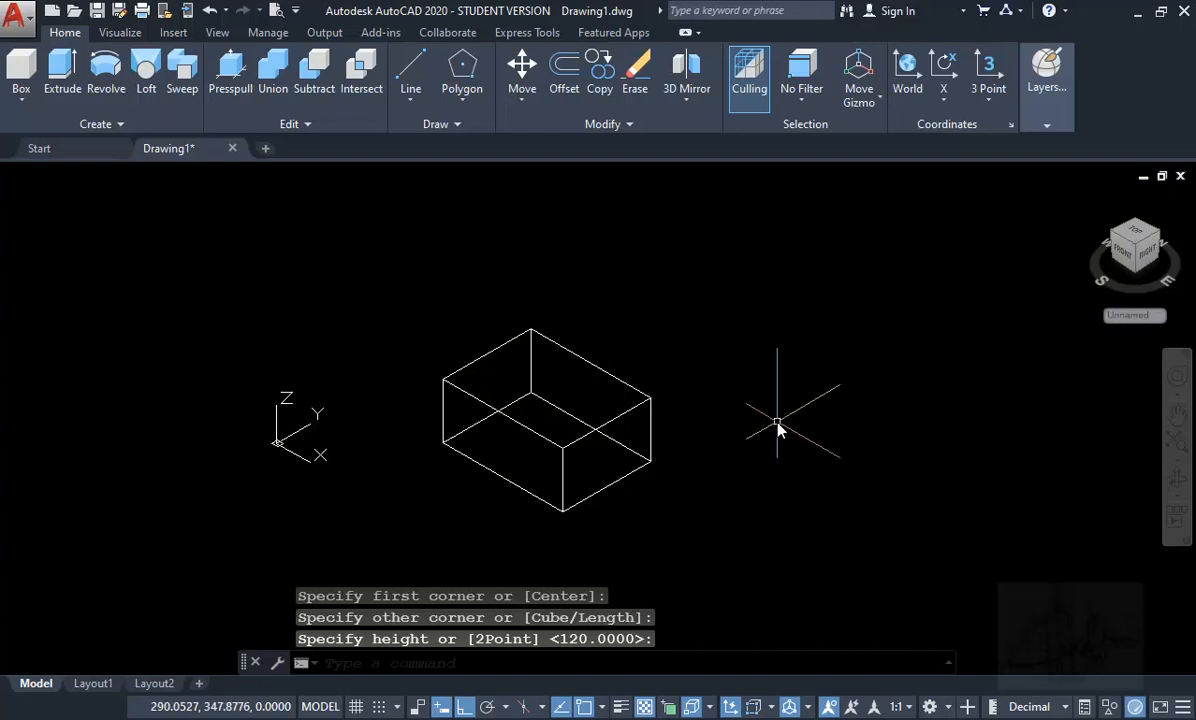
# Draw a larger second box overlapping the first one, with a height of about 136 units.
pyautogui.click(21, 68)
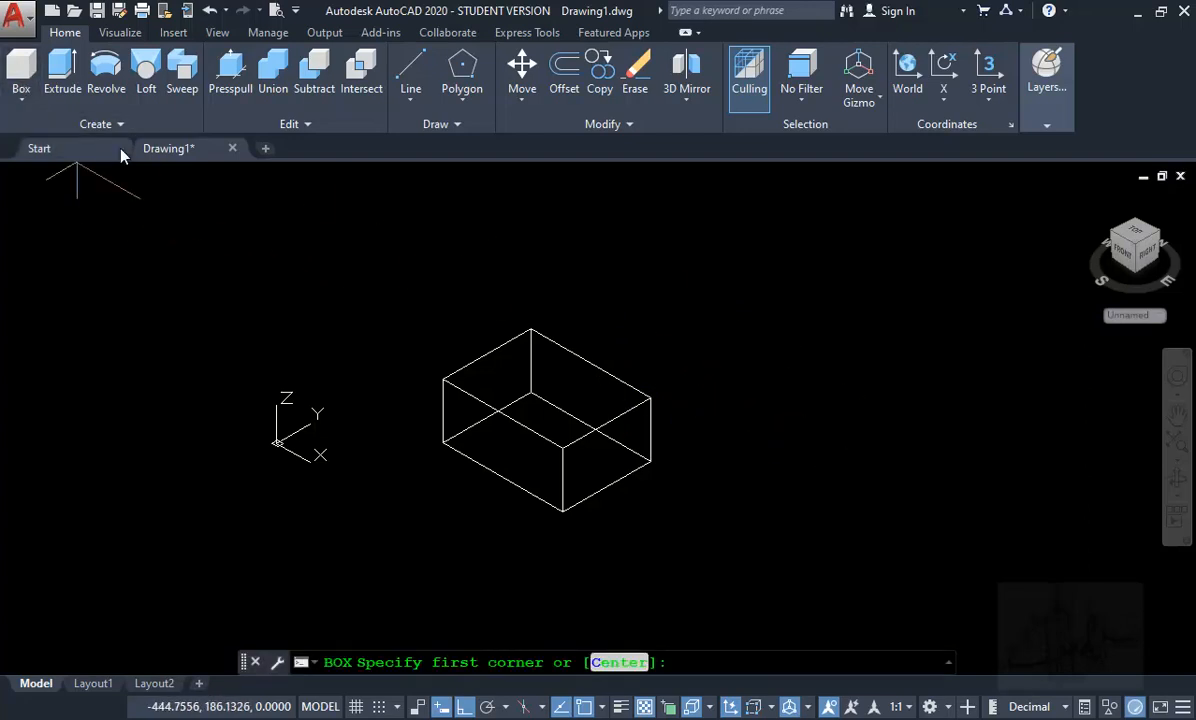
pyautogui.click(506, 420)
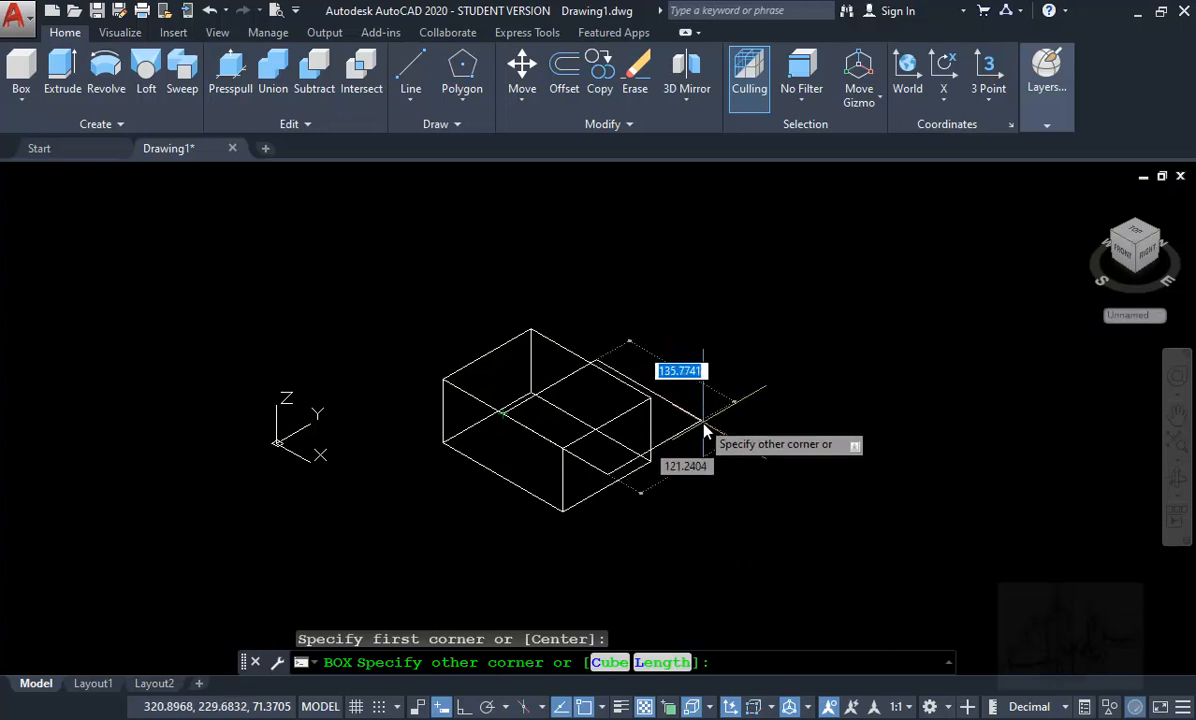
pyautogui.click(795, 413)
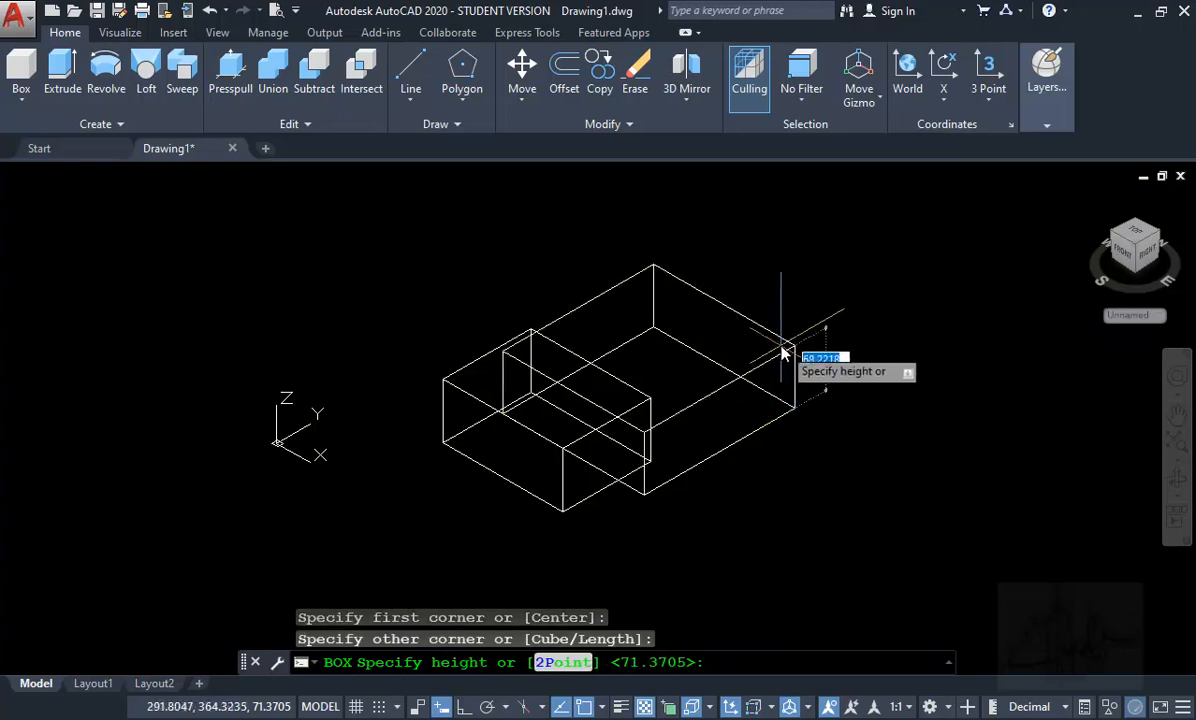
pyautogui.click(766, 293)
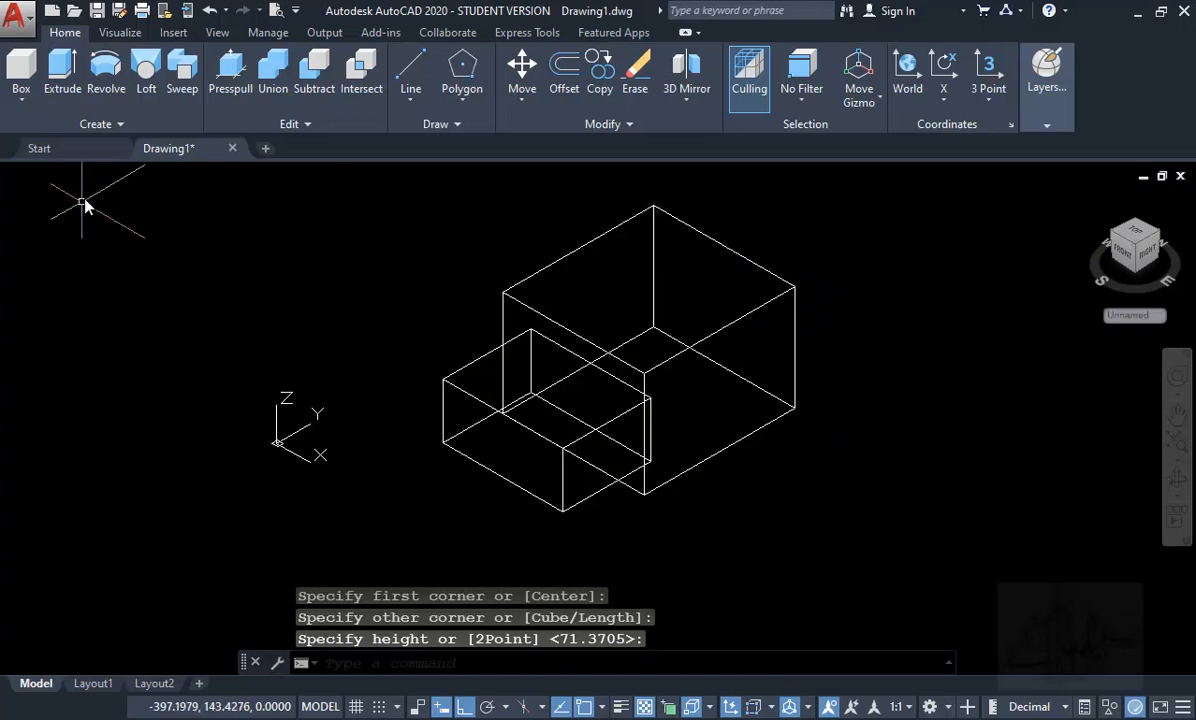
# Set the visual style to Shaded and select each box to check whether they are separate solids.
pyautogui.click(104, 176)
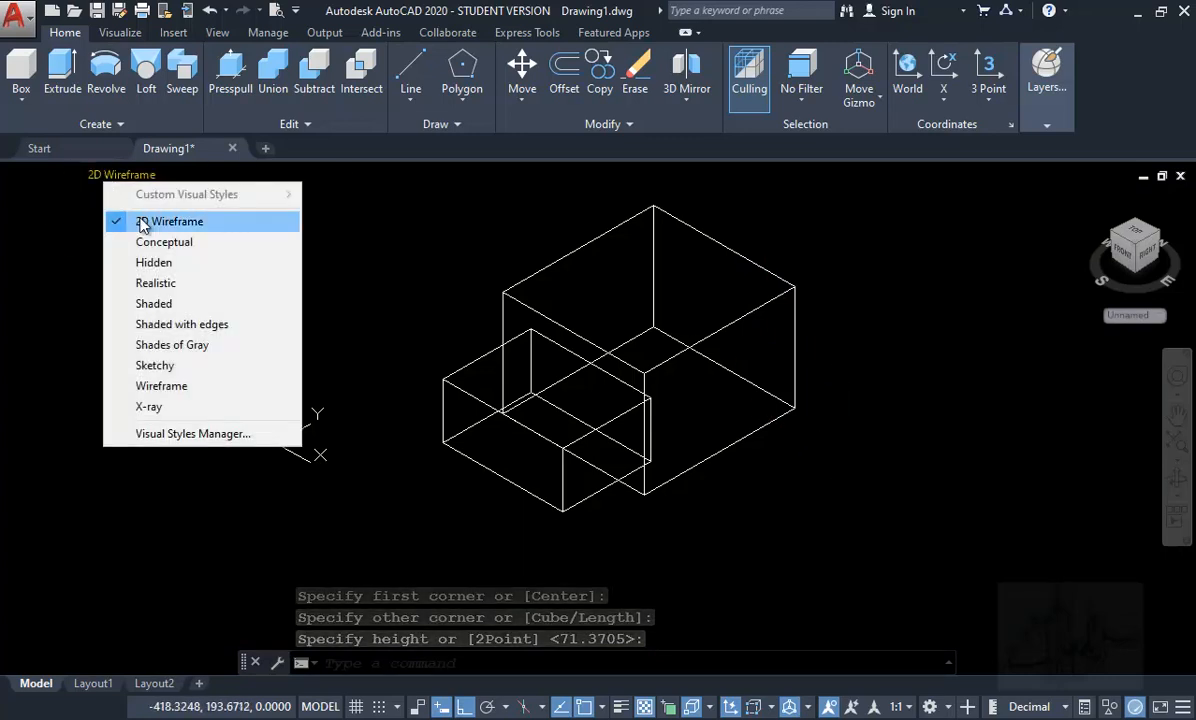
pyautogui.click(168, 303)
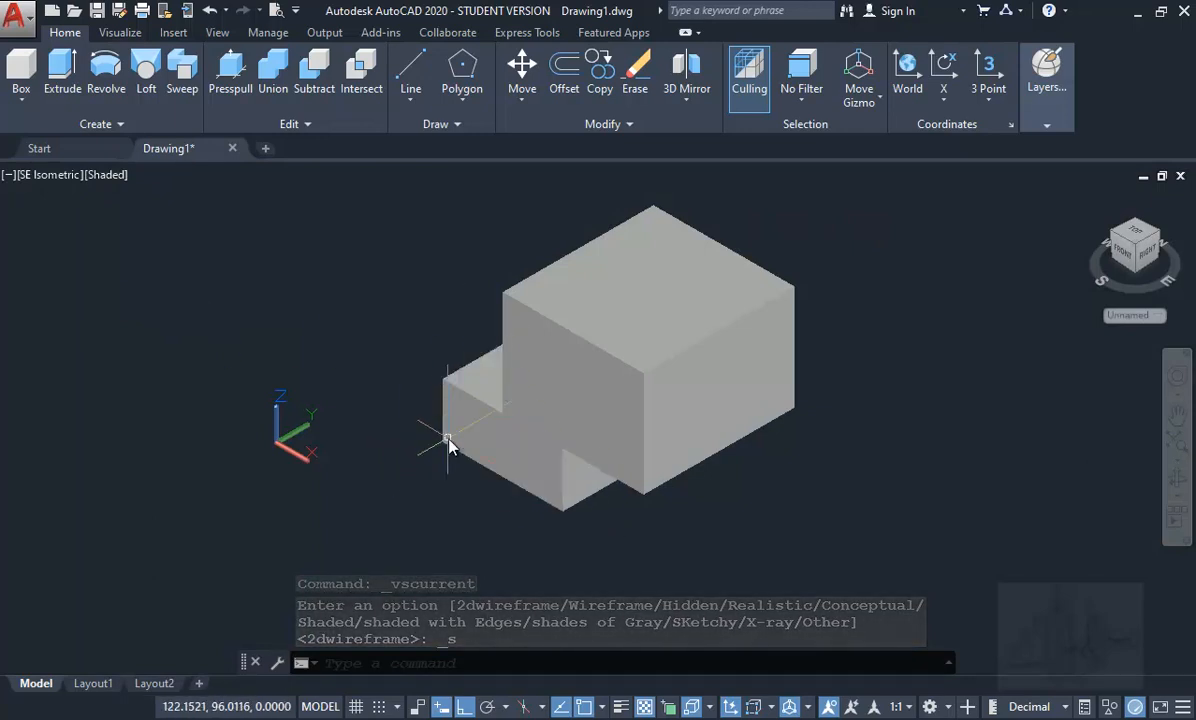
pyautogui.click(468, 399)
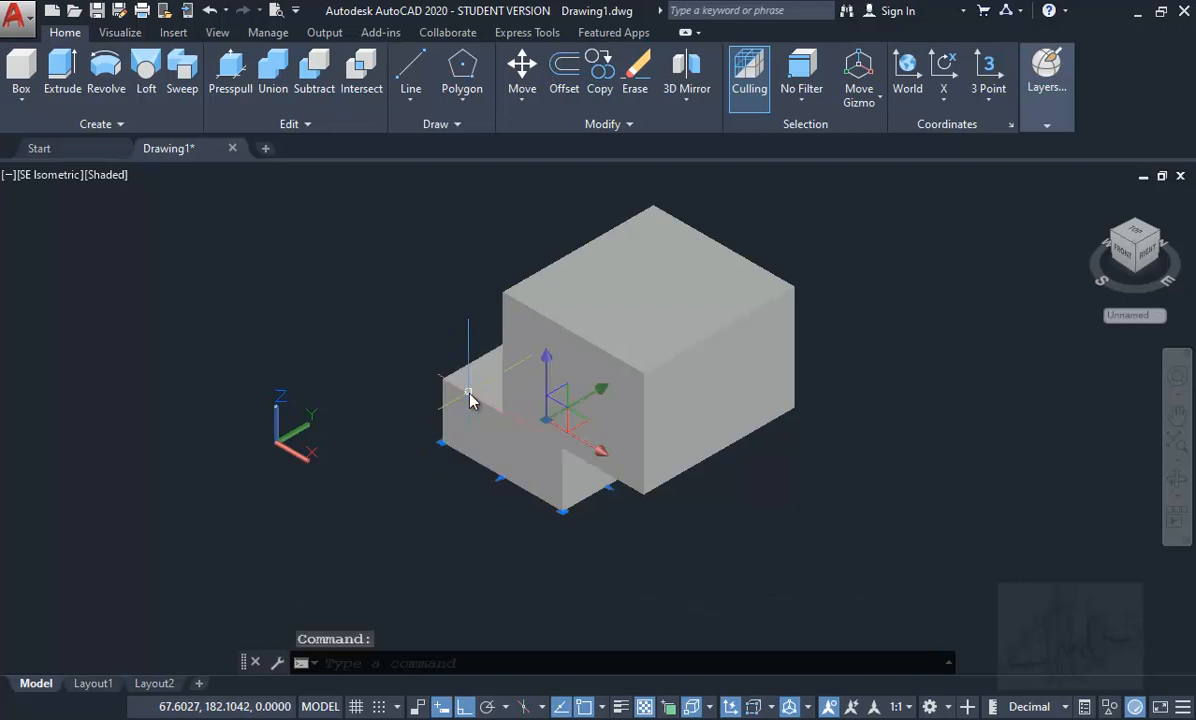
pyautogui.click(616, 362)
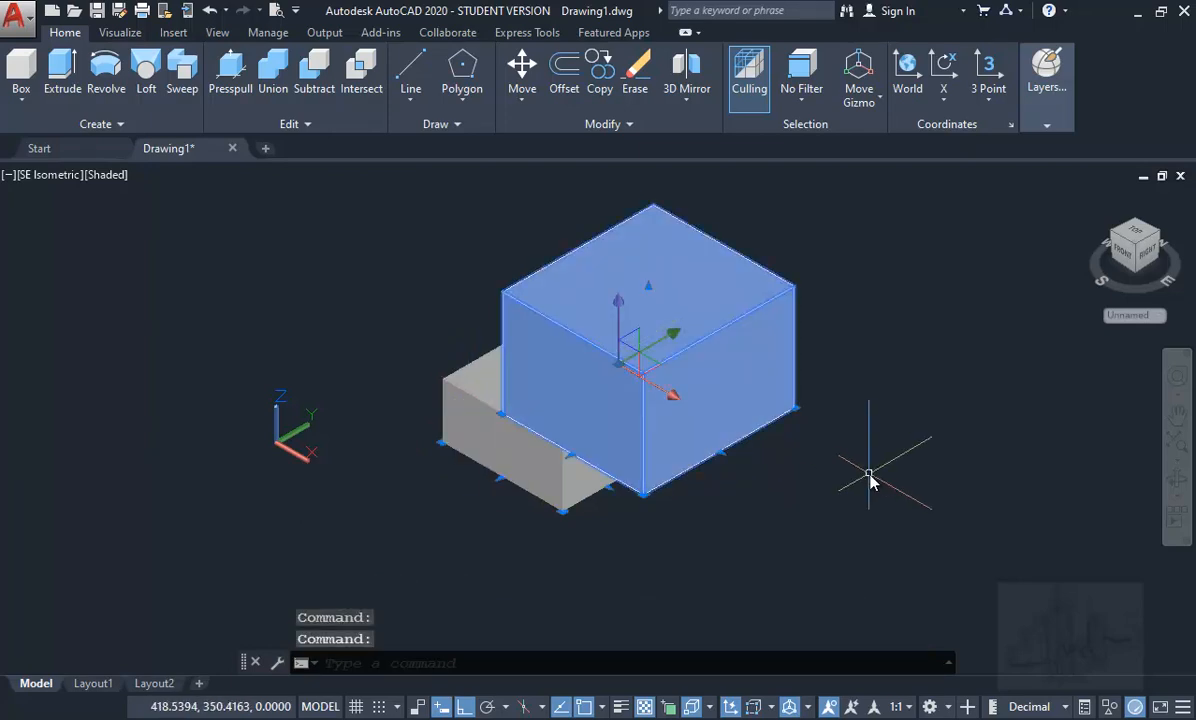
pyautogui.press('Escape')
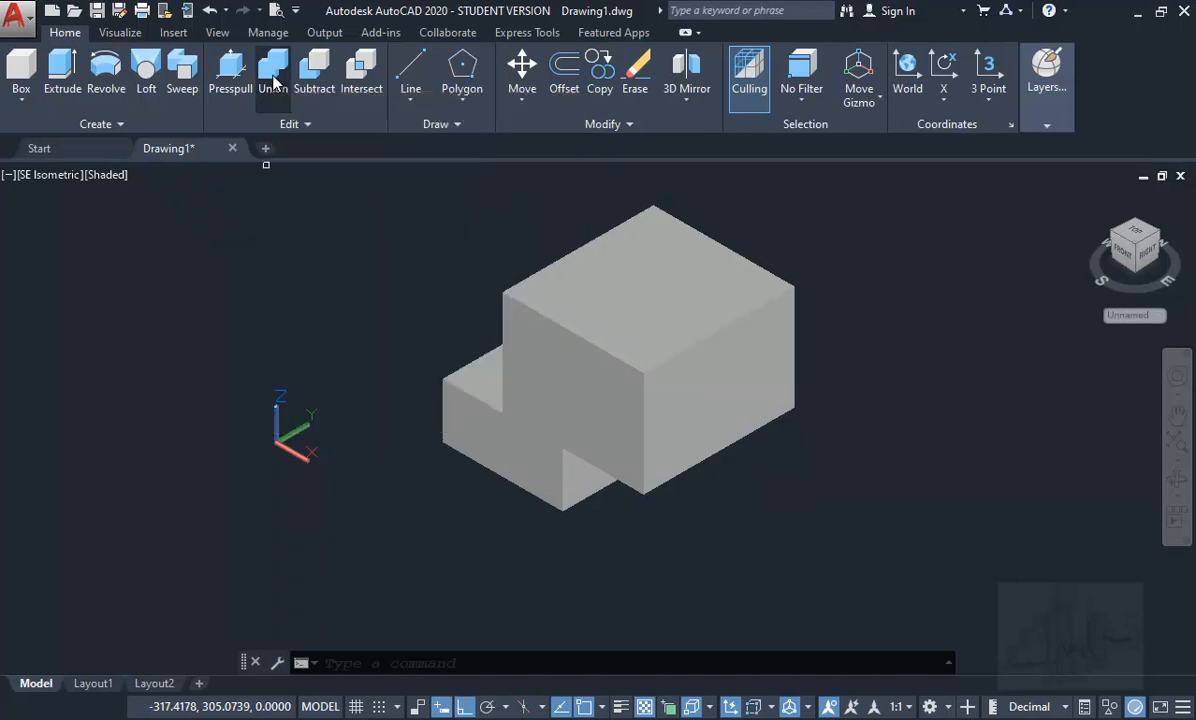
# Union the two overlapping boxes into one solid and select the result to check it.
pyautogui.click(273, 70)
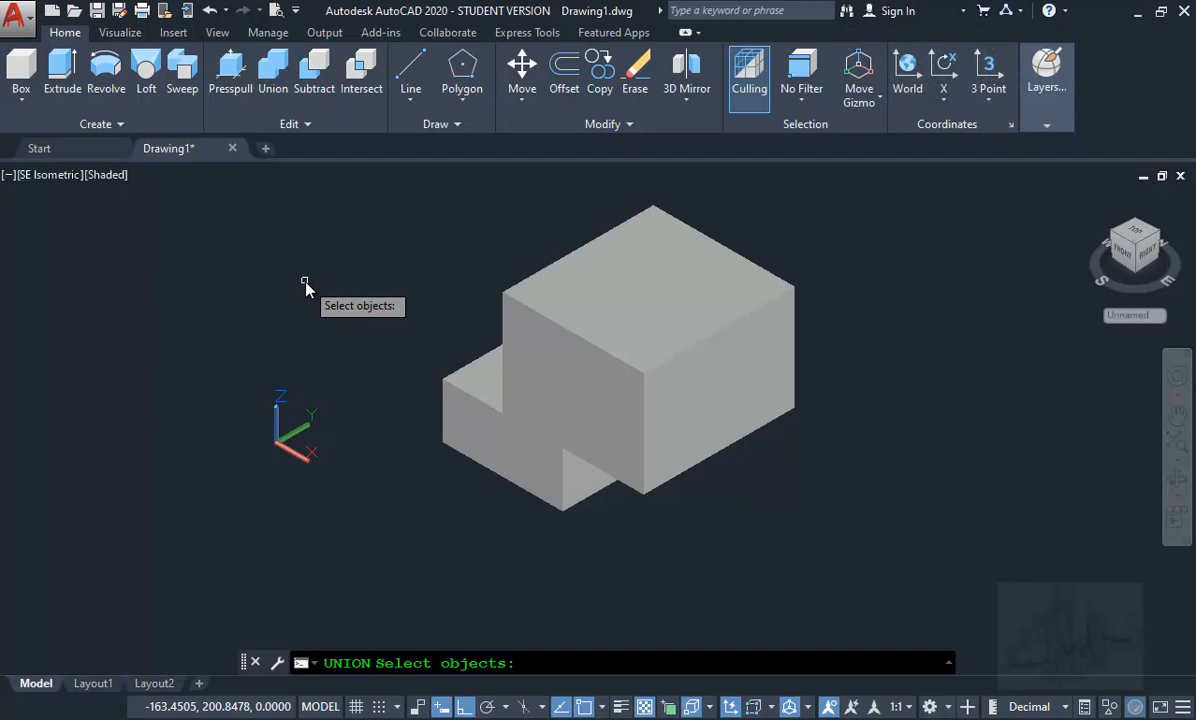
pyautogui.click(468, 400)
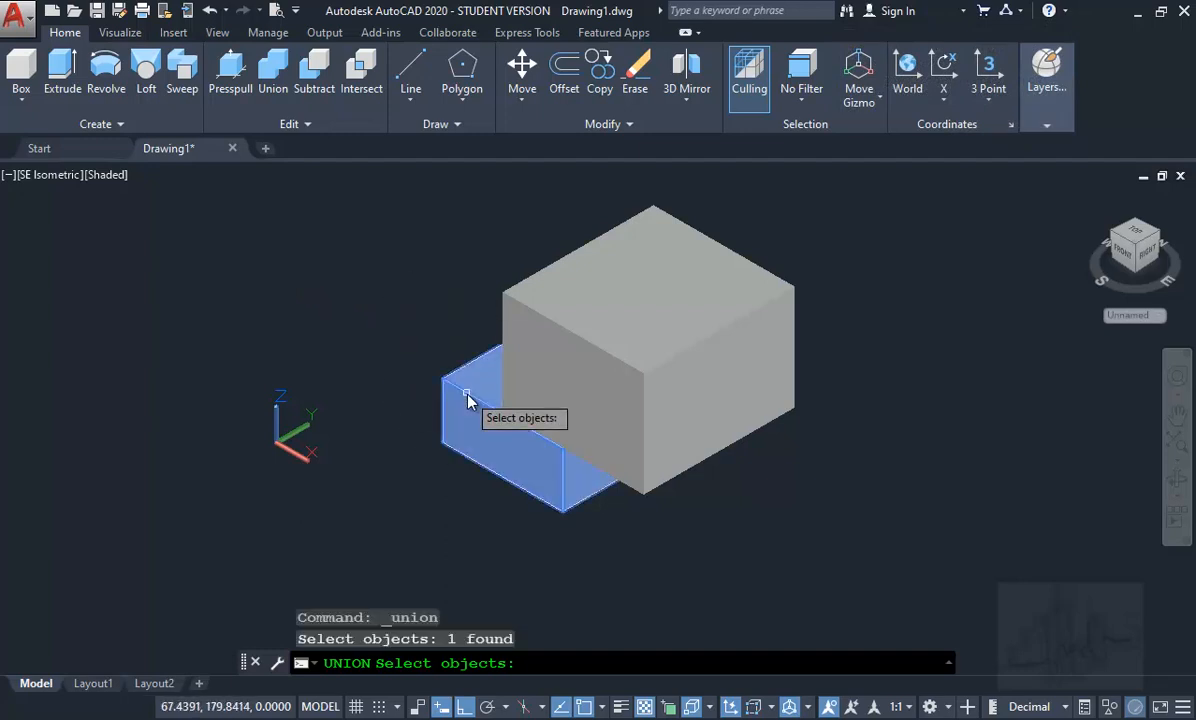
pyautogui.click(607, 350)
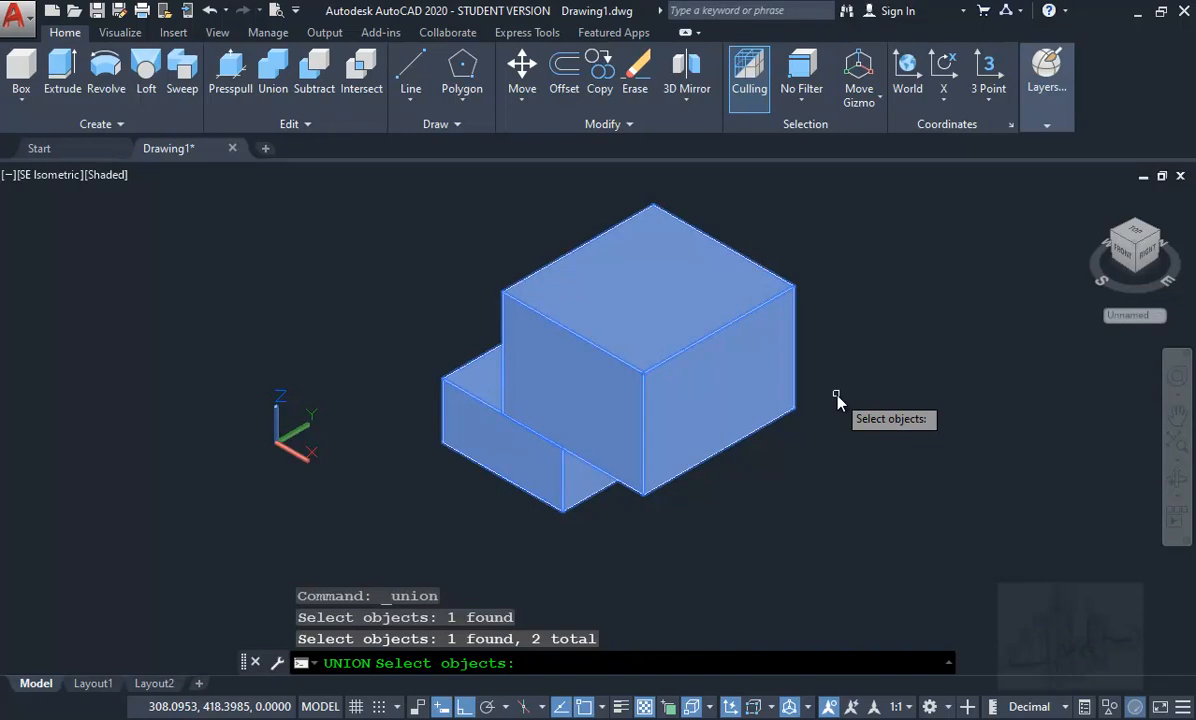
pyautogui.press('Return')
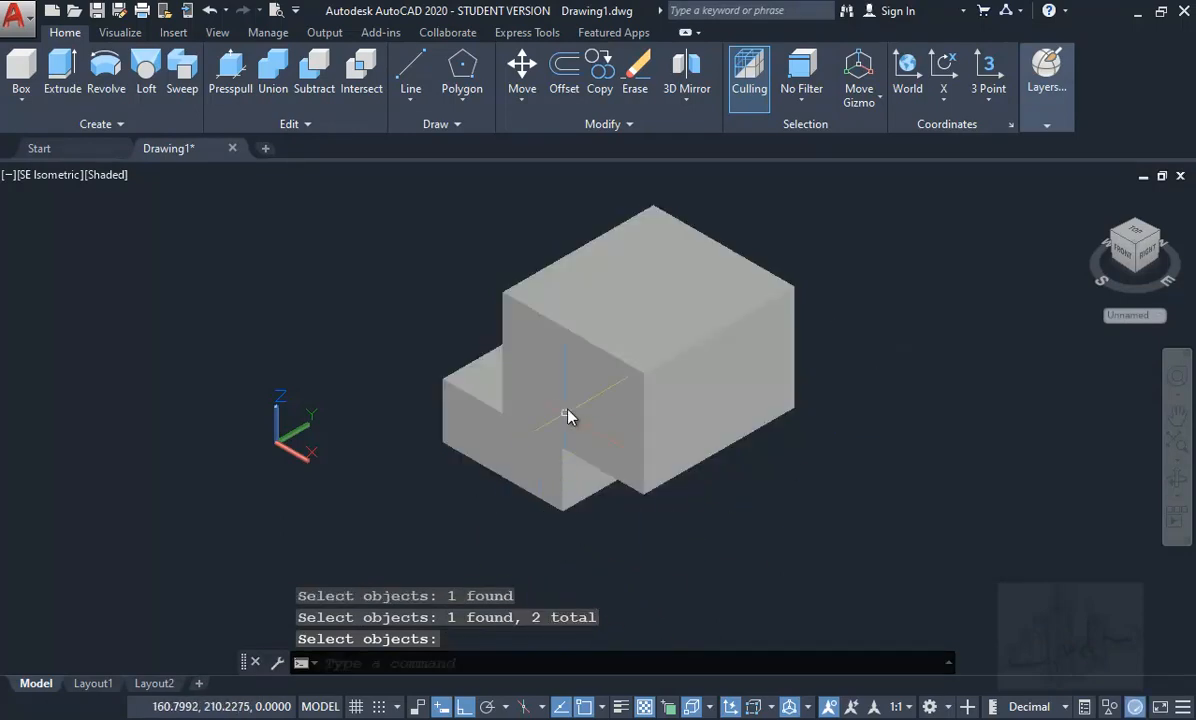
pyautogui.click(566, 338)
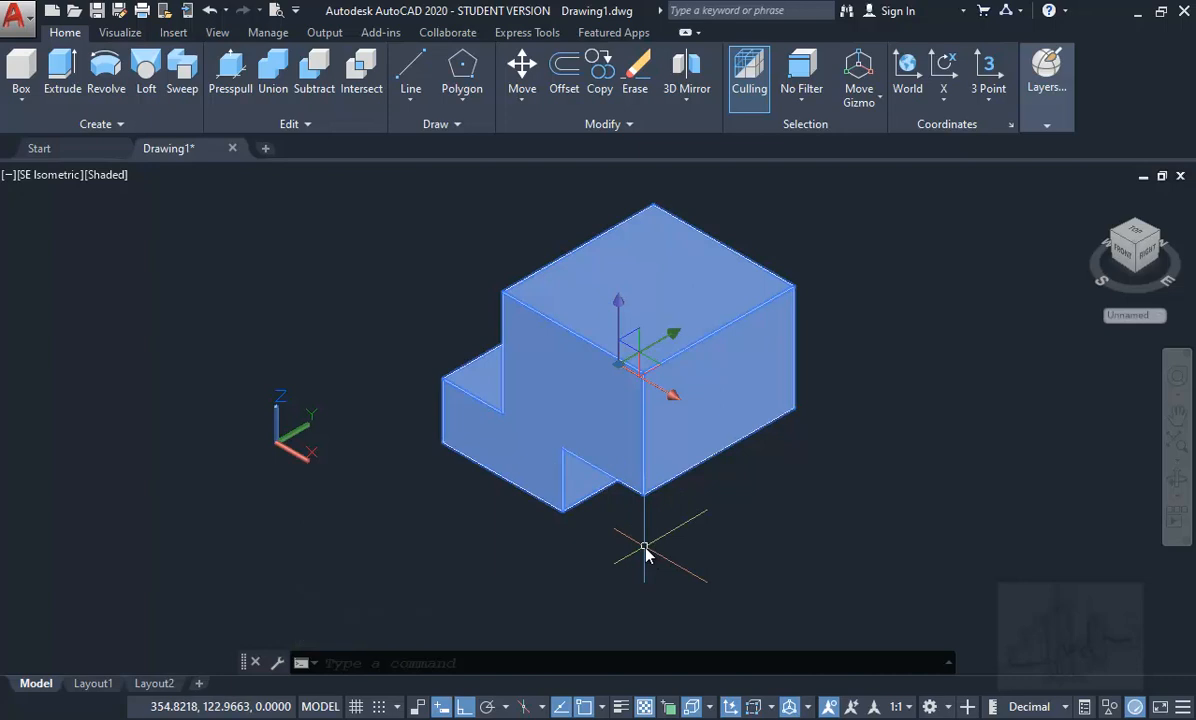
pyautogui.press('Escape')
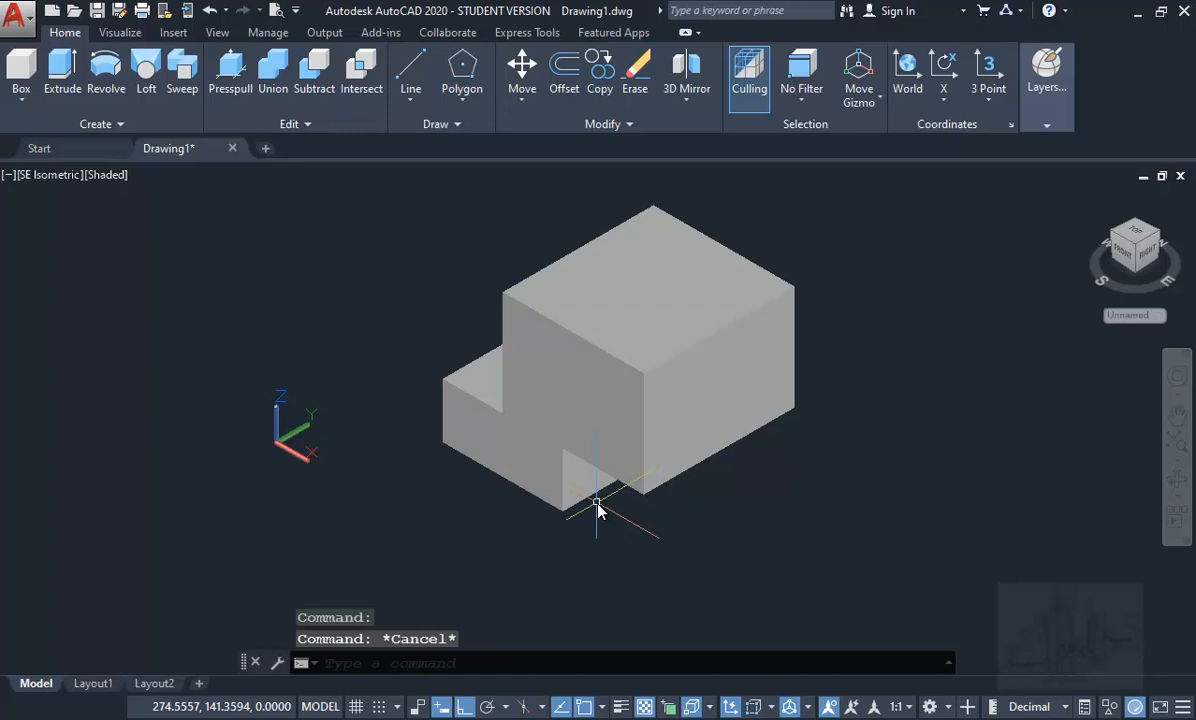
# Draw a separate flat box with a height of about 57 units in the empty space beside the united solid.
pyautogui.moveTo(801, 472); pyautogui.dragTo(505, 483, button='middle')
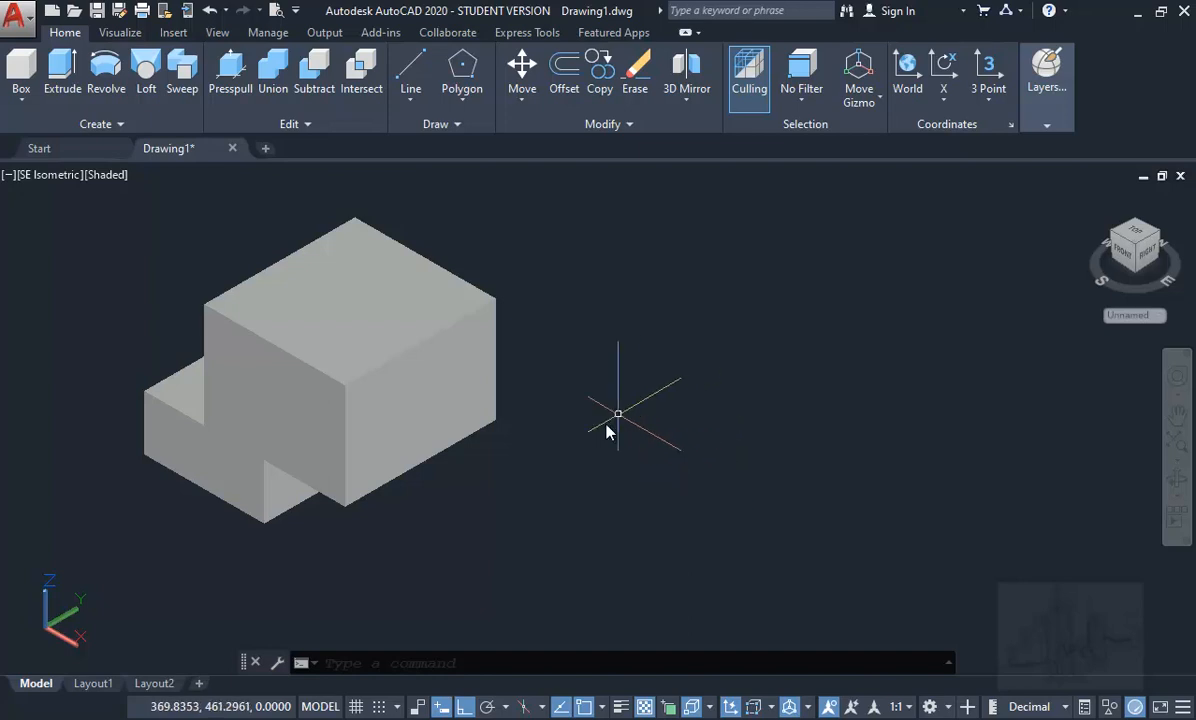
pyautogui.click(19, 67)
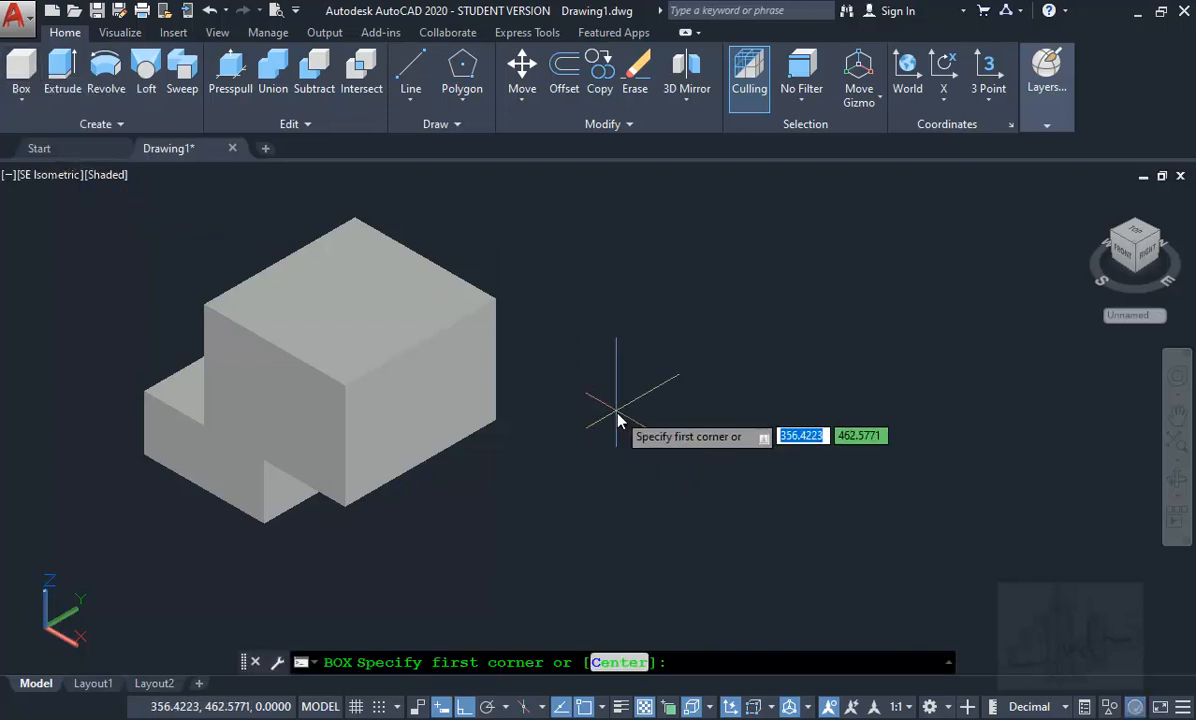
pyautogui.moveTo(613, 423); pyautogui.dragTo(555, 435, button='middle')
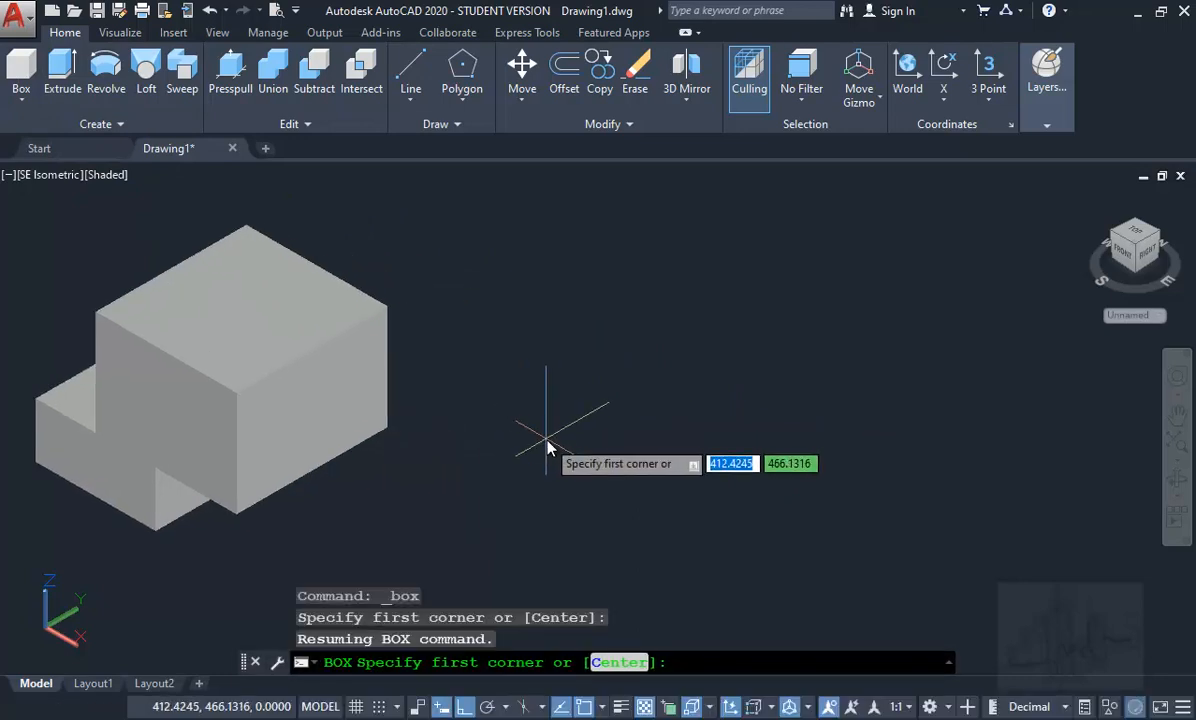
pyautogui.click(547, 441)
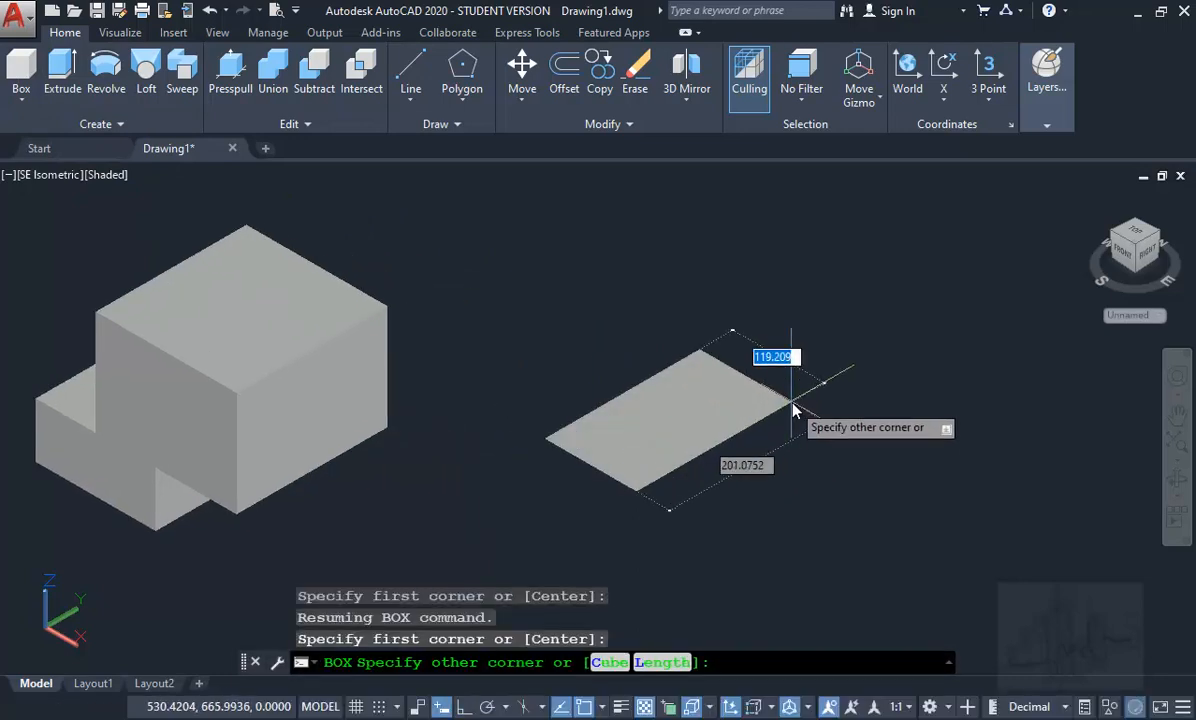
pyautogui.click(851, 464)
pyautogui.click(843, 418)
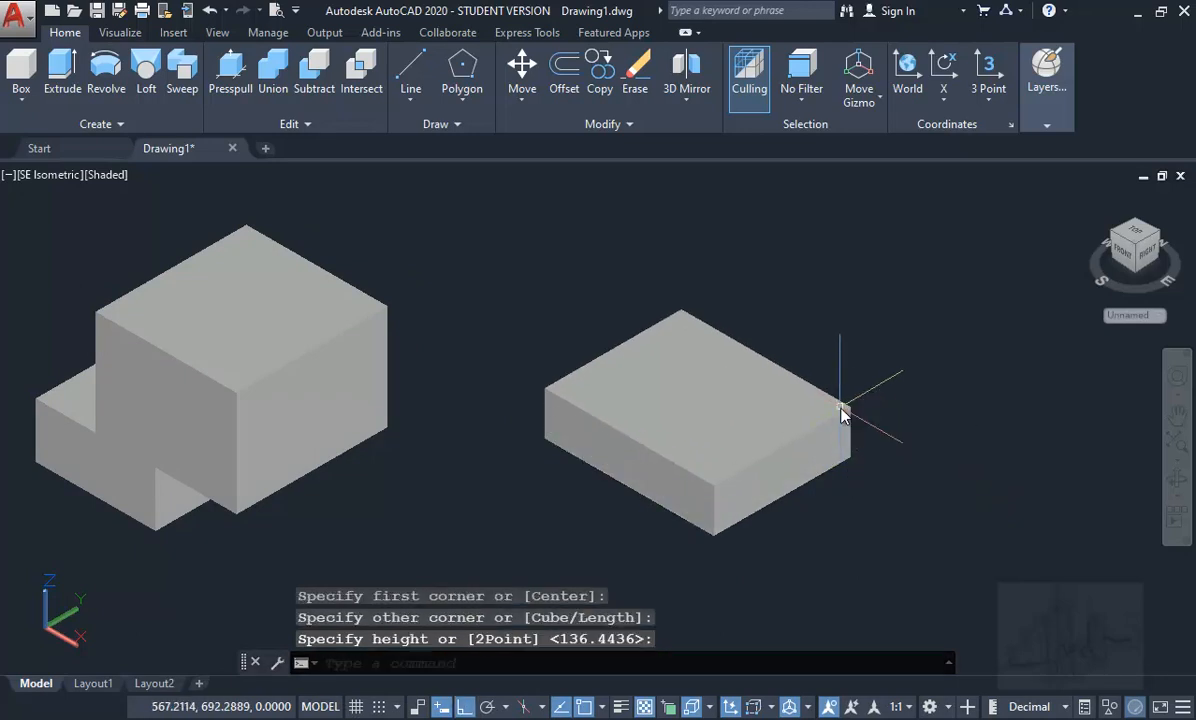
# Set the visual style to 2D Wireframe and draw a vertical cylinder of about 28 units radius inside the flat box, rising above its top.
pyautogui.click(101, 181)
pyautogui.click(115, 222)
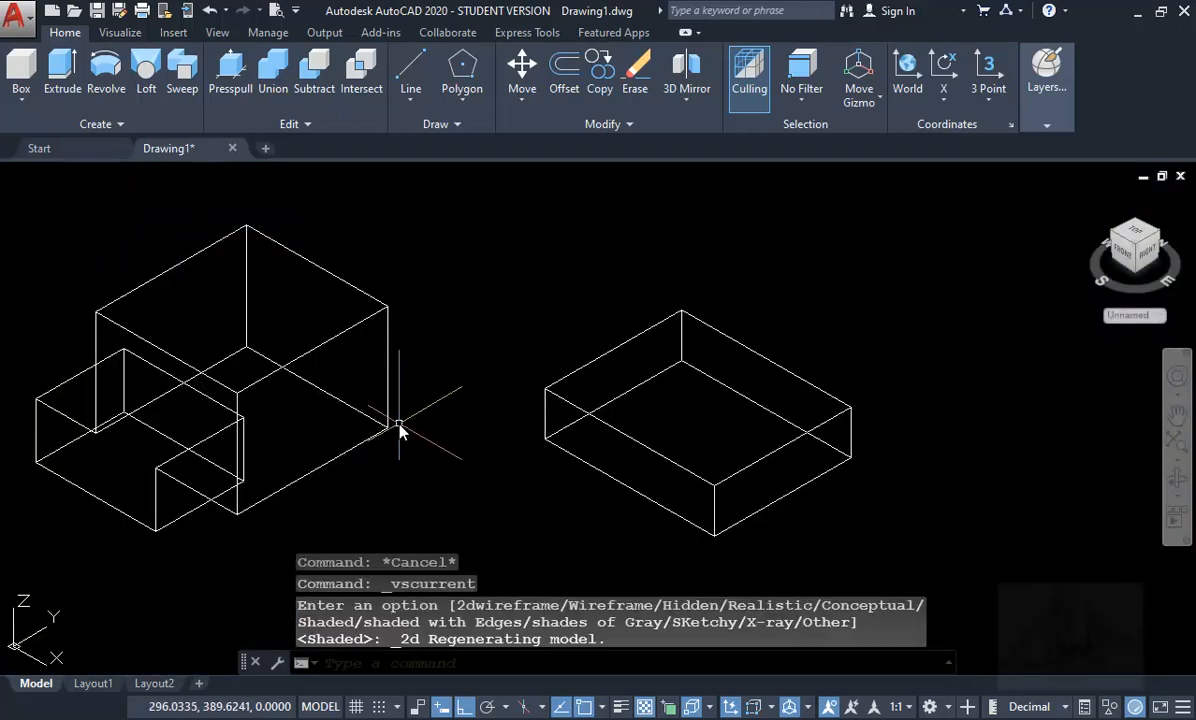
pyautogui.click(26, 104)
pyautogui.click(45, 170)
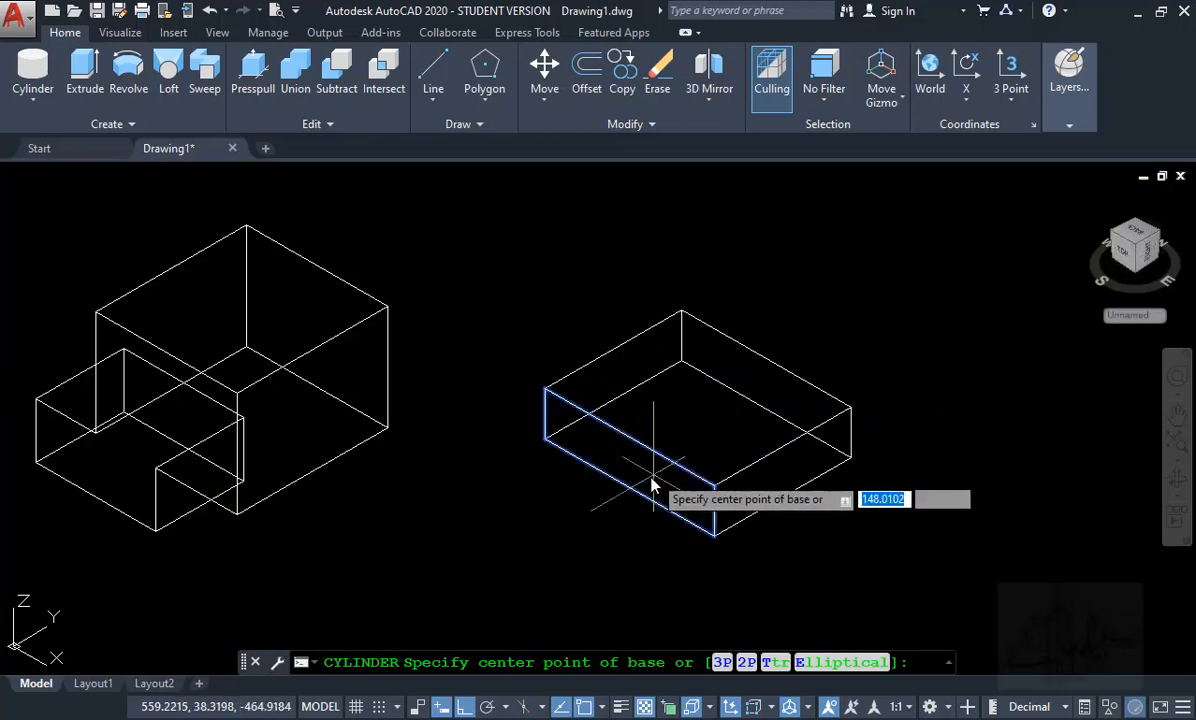
pyautogui.click(708, 447)
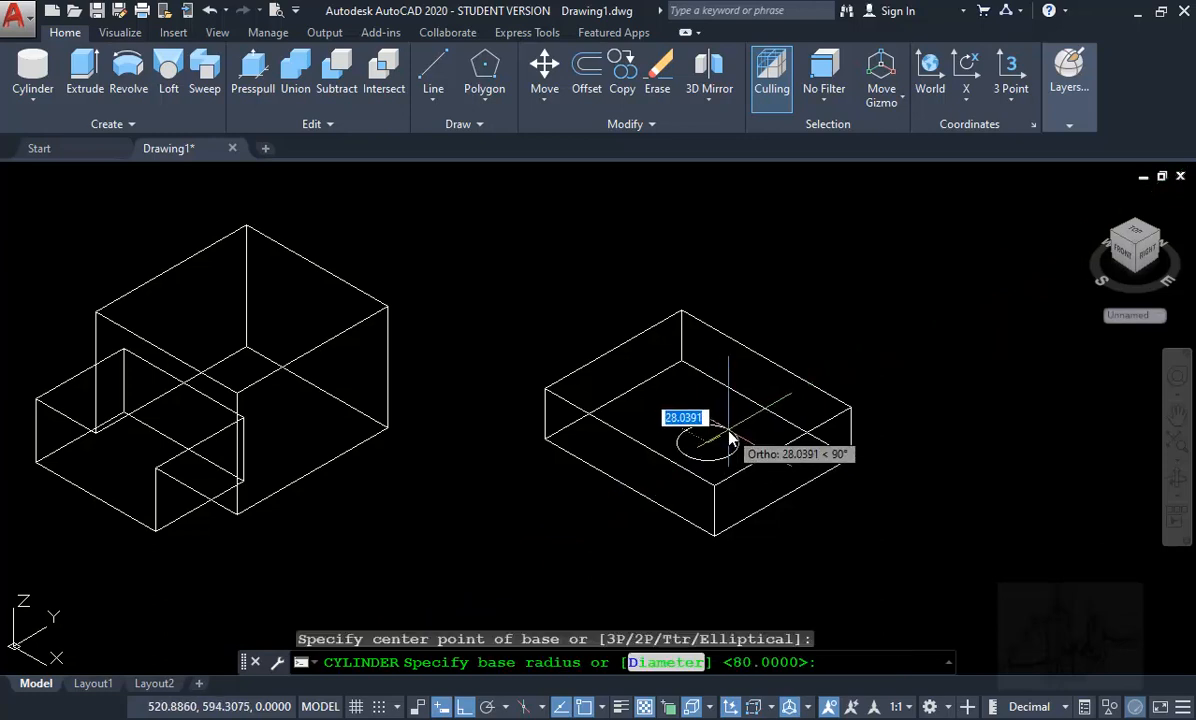
pyautogui.click(729, 438)
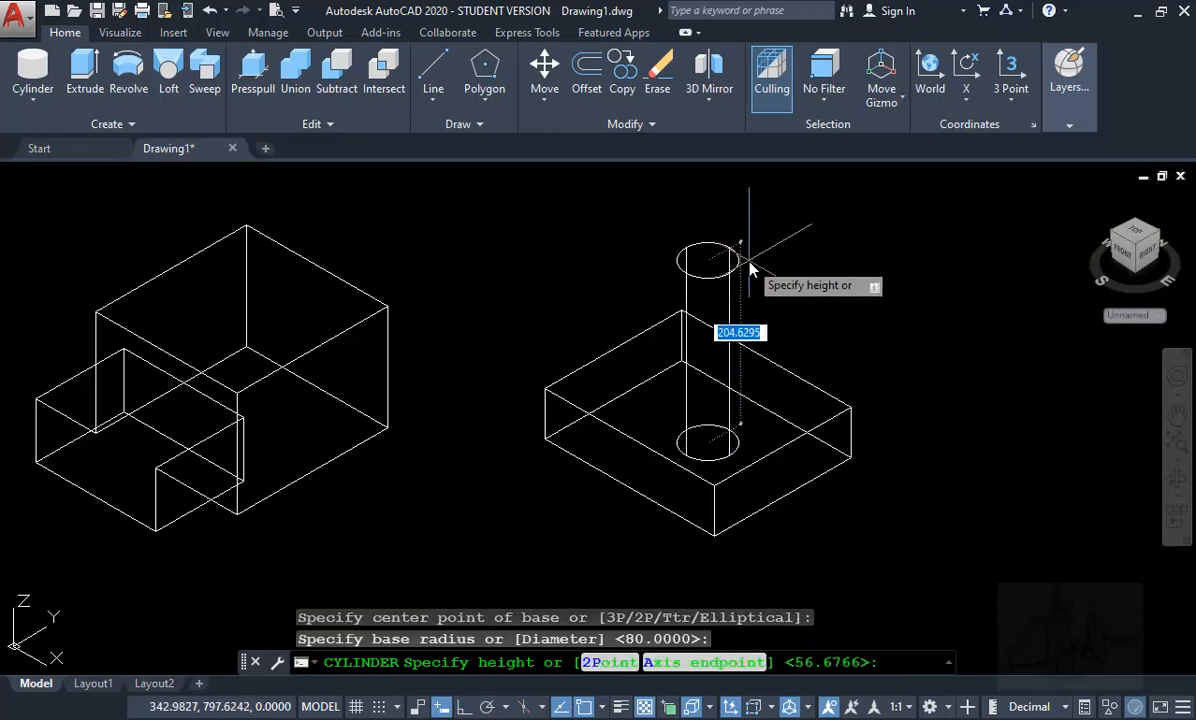
pyautogui.click(746, 253)
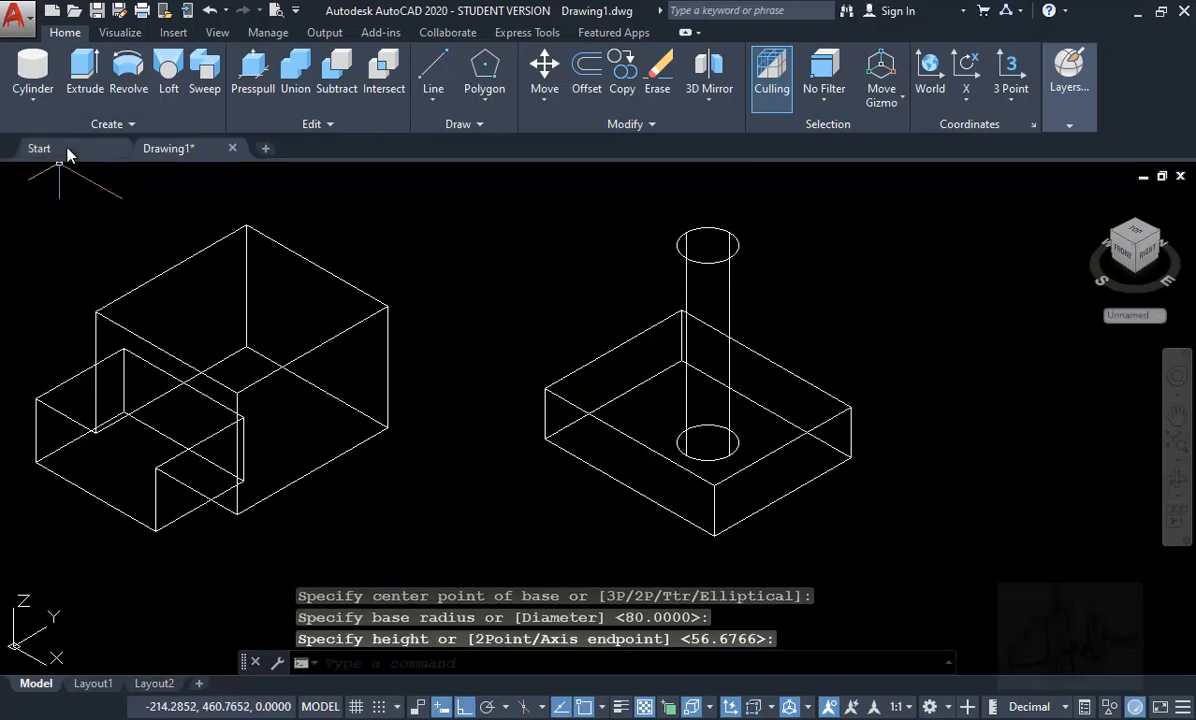
# Return the visual style to Shaded and select the flat box and cylinder to check whether they are separate solids.
pyautogui.click(115, 178)
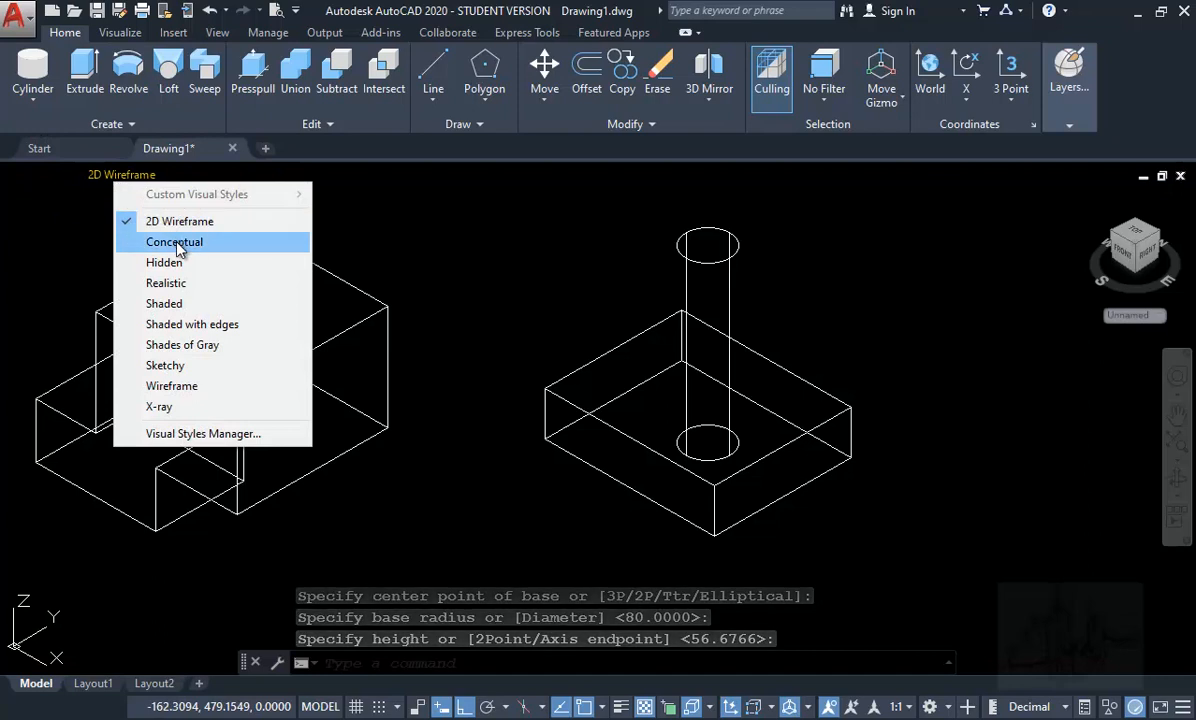
pyautogui.click(180, 304)
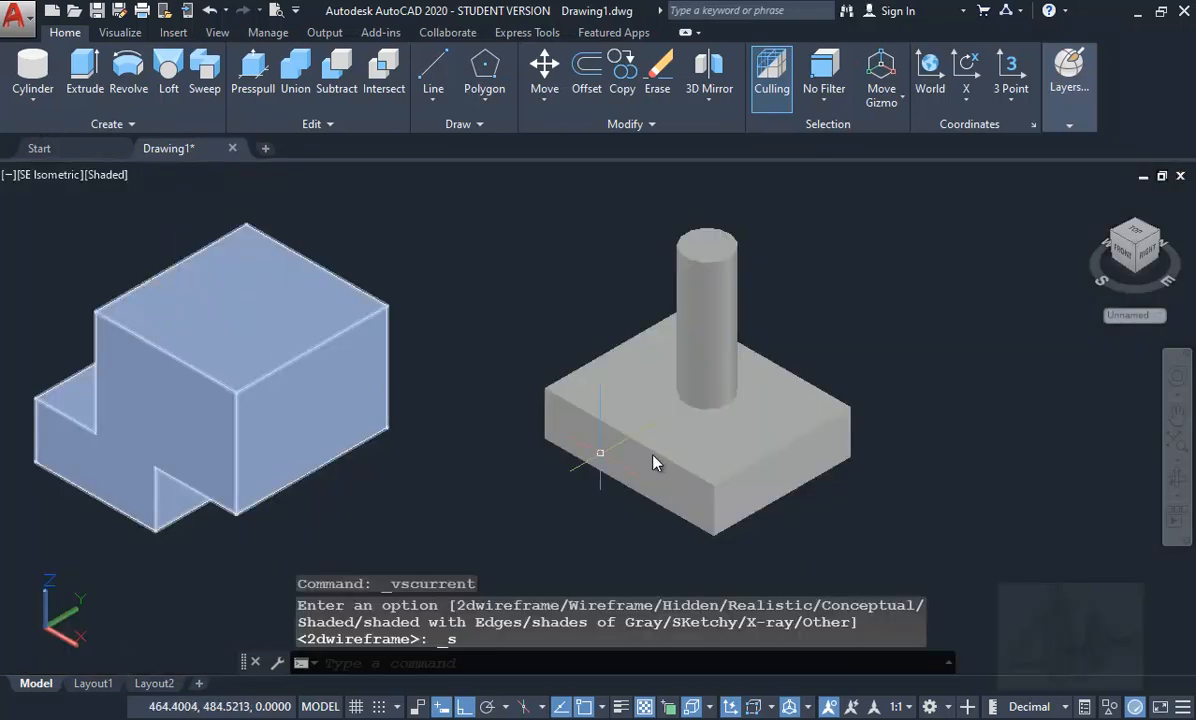
pyautogui.click(708, 259)
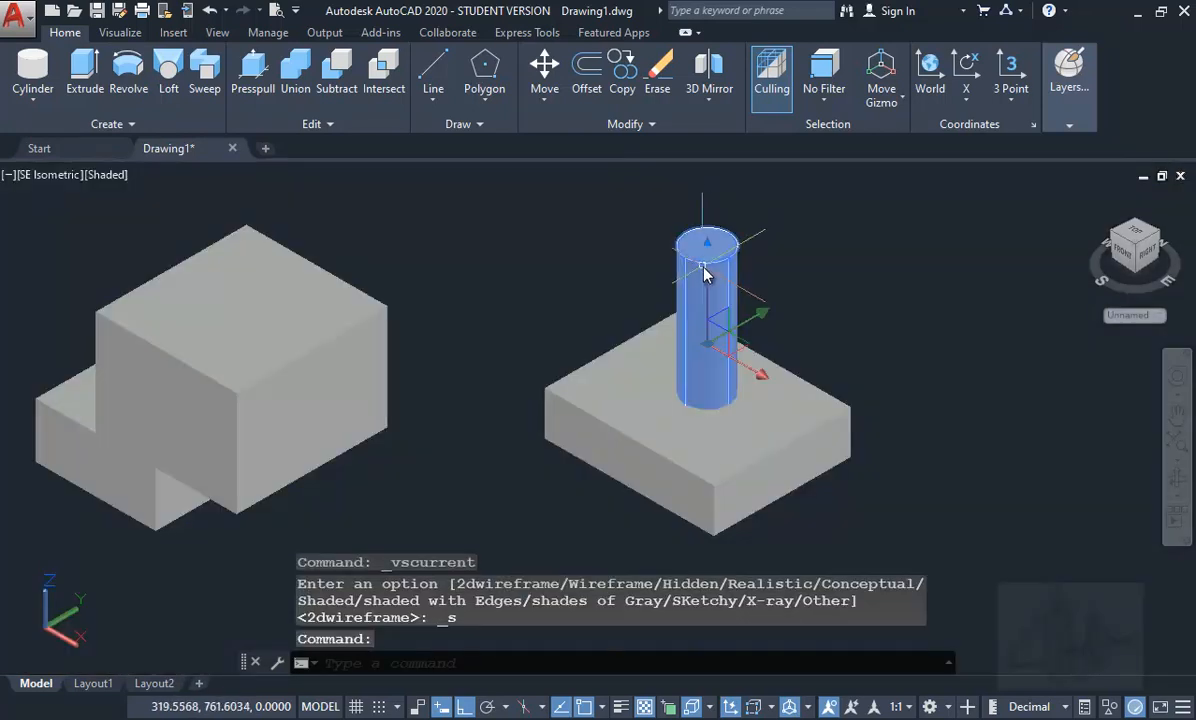
pyautogui.click(598, 424)
pyautogui.press('Escape')
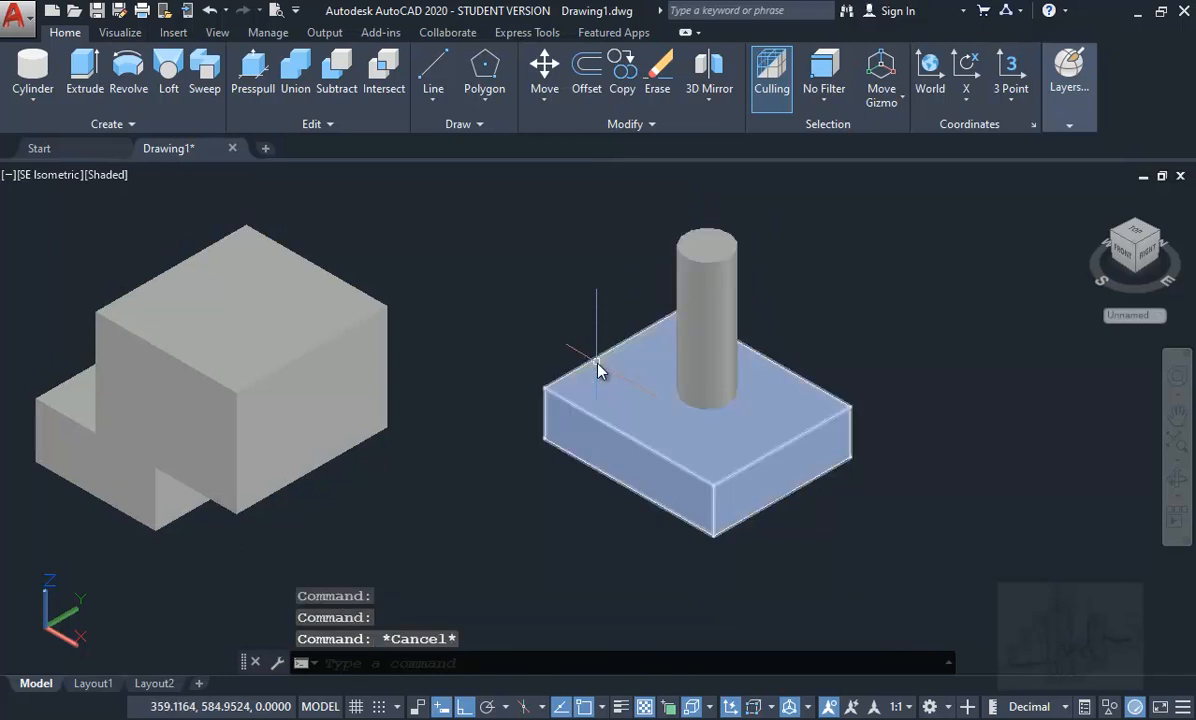
pyautogui.click(598, 369)
pyautogui.click(708, 268)
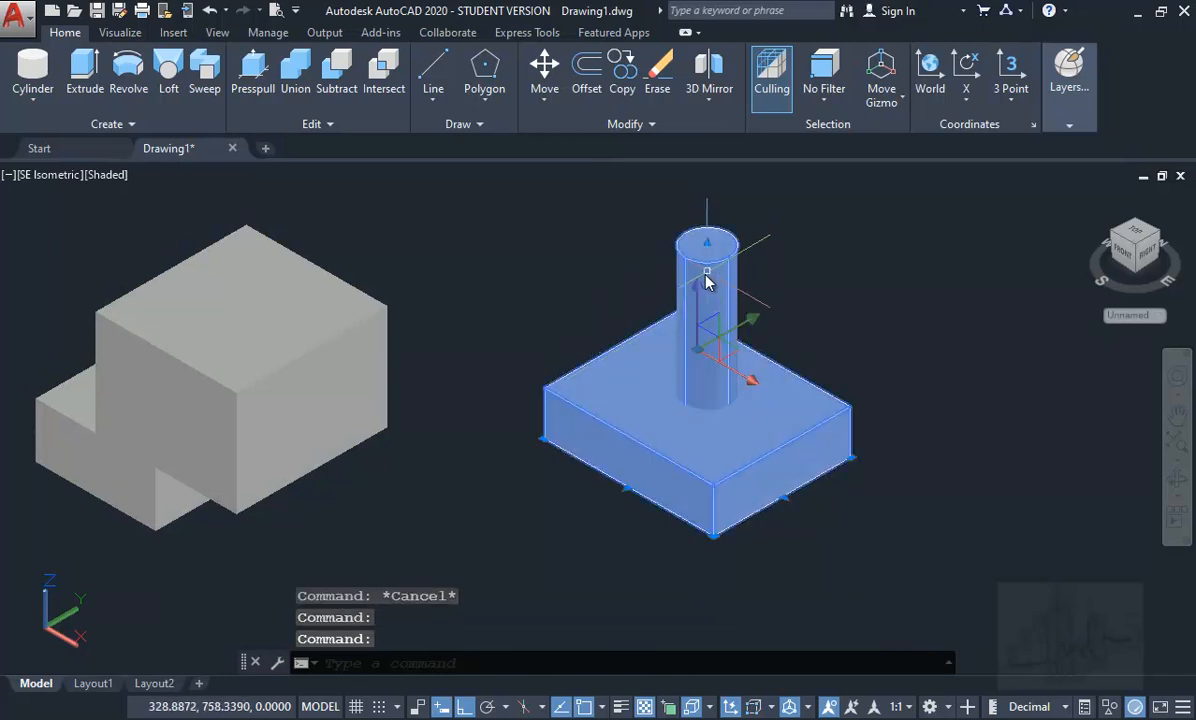
pyautogui.press('Escape')
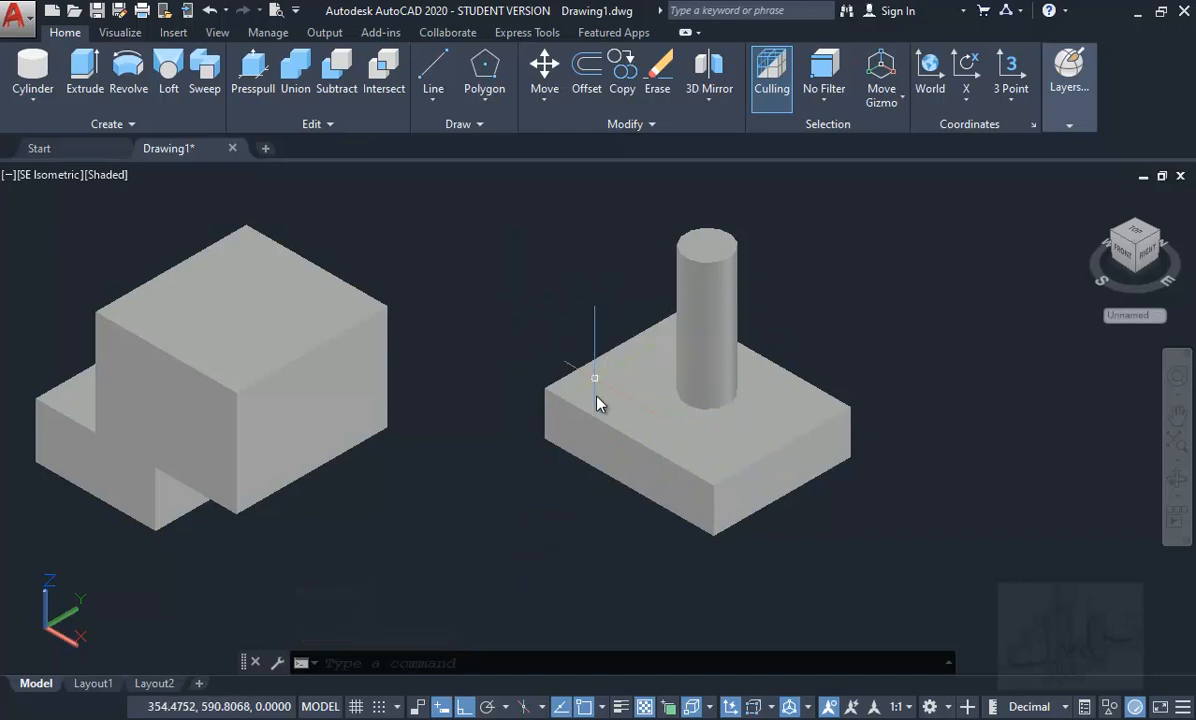
pyautogui.click(698, 298)
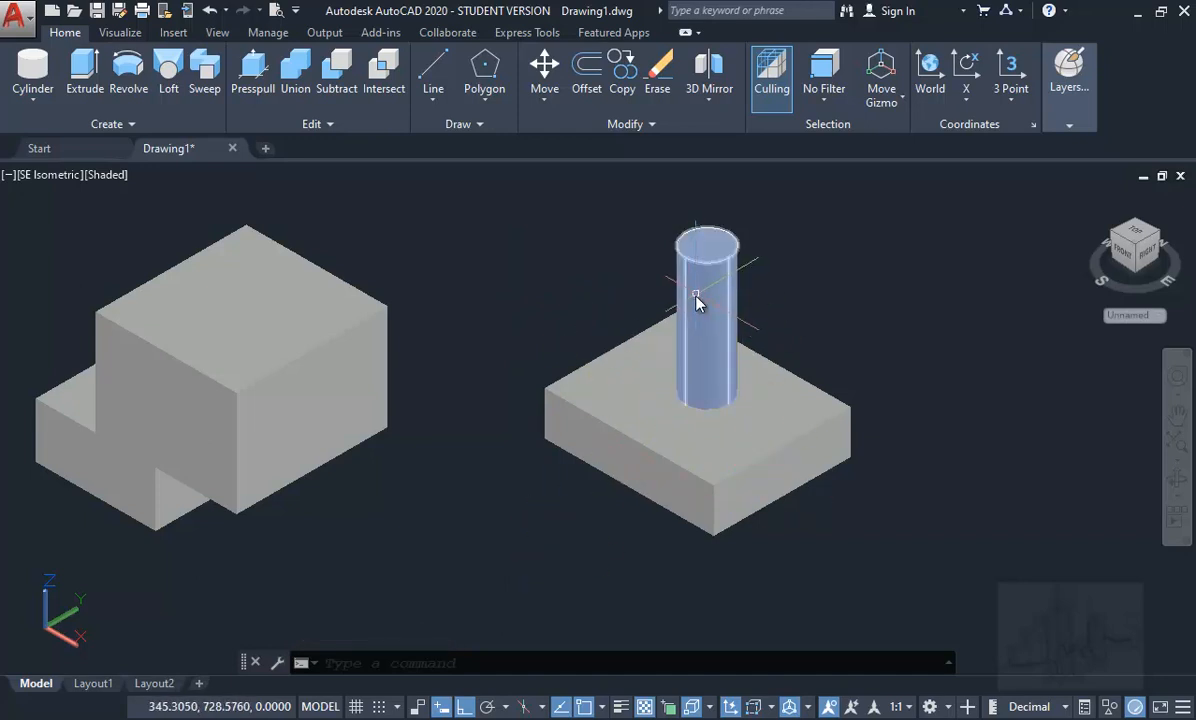
pyautogui.press('Escape')
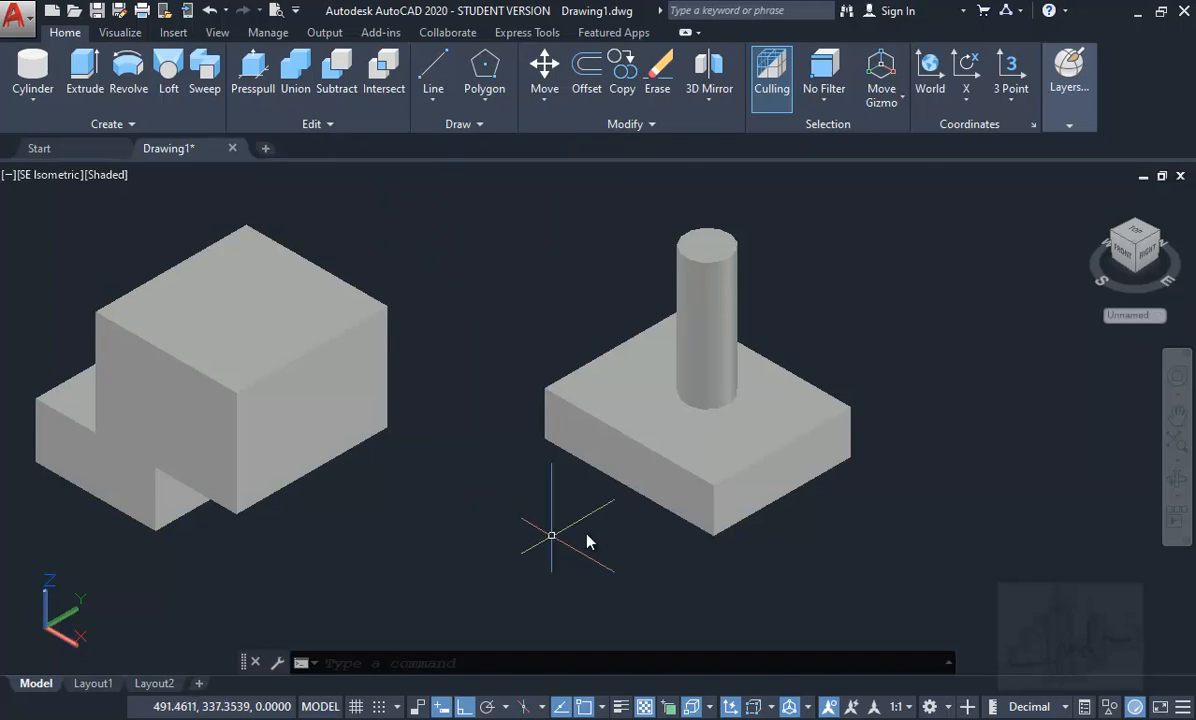
pyautogui.scroll(2, 641, 500)
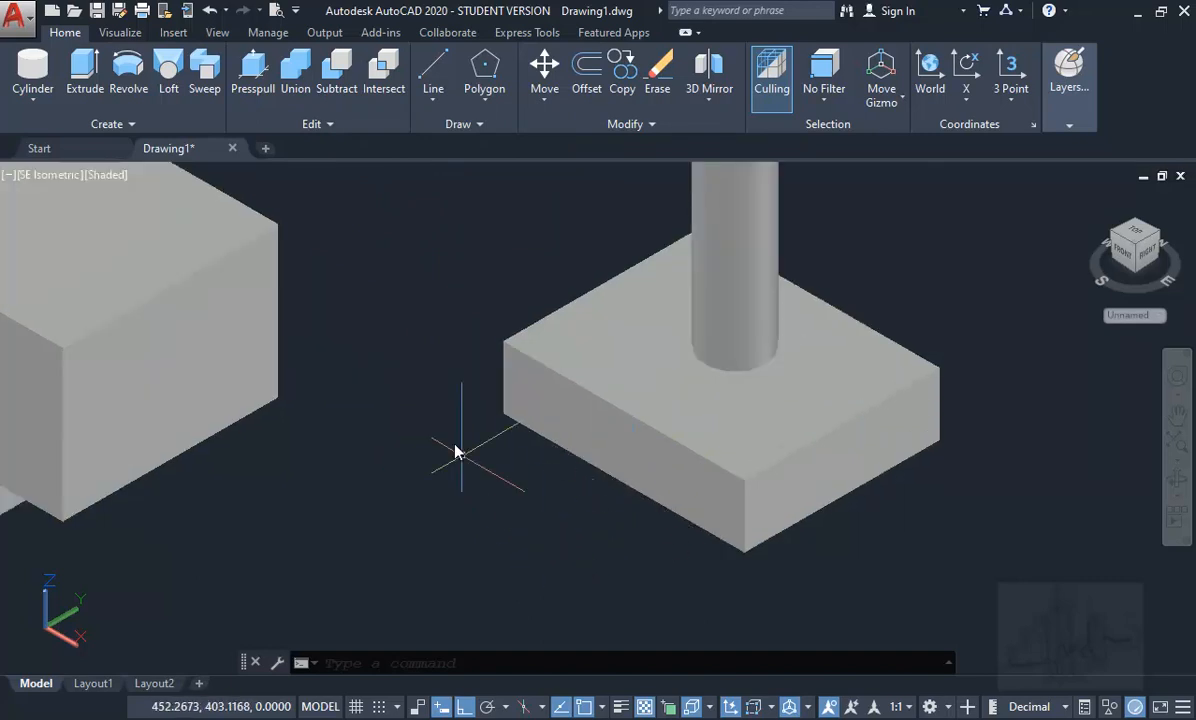
pyautogui.click(32, 70)
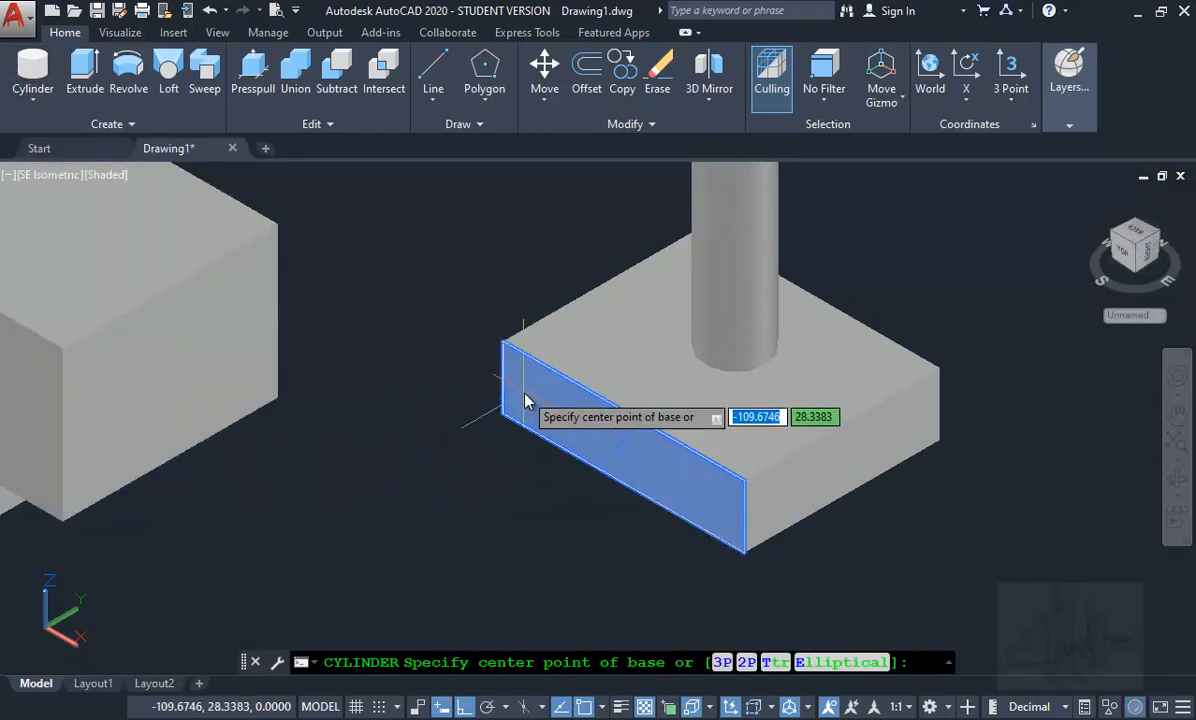
pyautogui.click(530, 400)
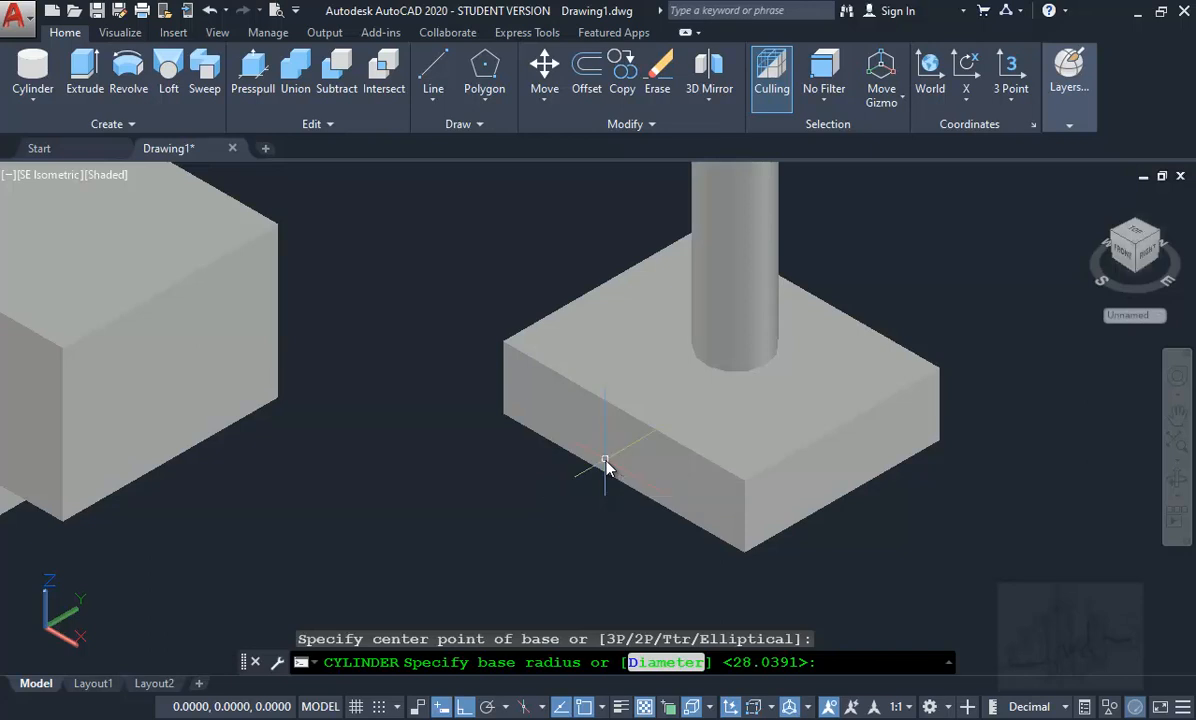
pyautogui.press('Escape')
# Set the visual style to 2D Wireframe and draw a second vertical cylinder of about 27.6 units radius across the flat box's front-left edge.
pyautogui.click(95, 177)
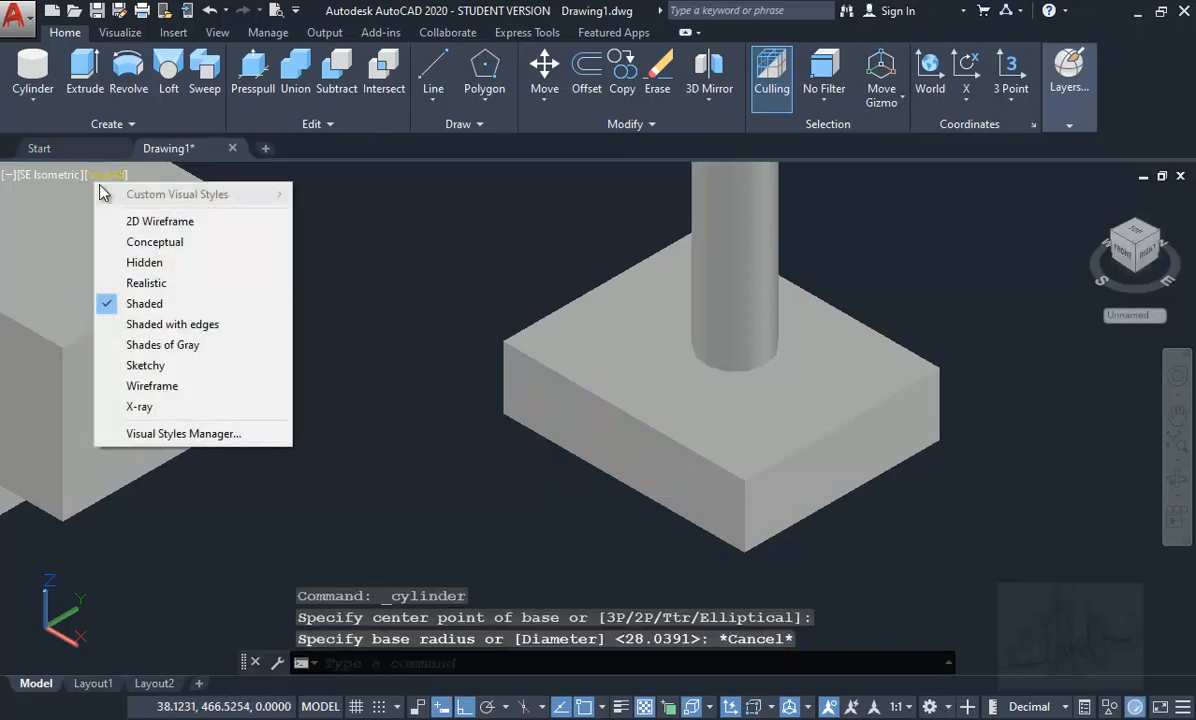
pyautogui.click(130, 220)
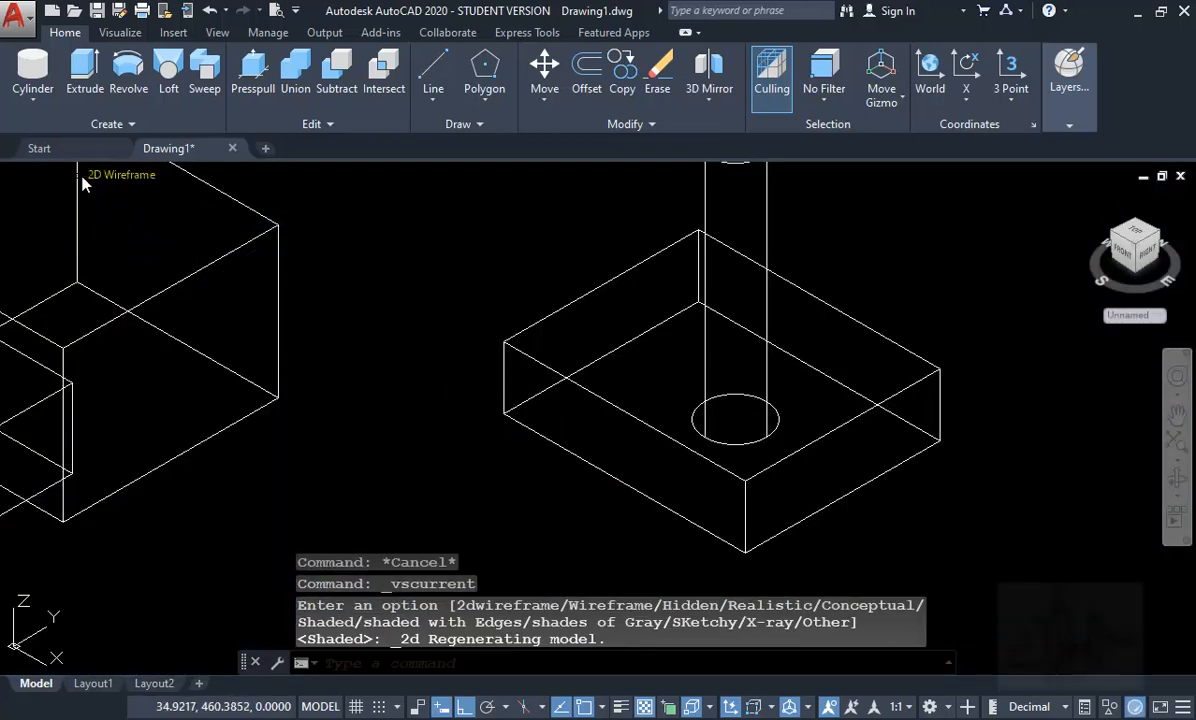
pyautogui.click(33, 70)
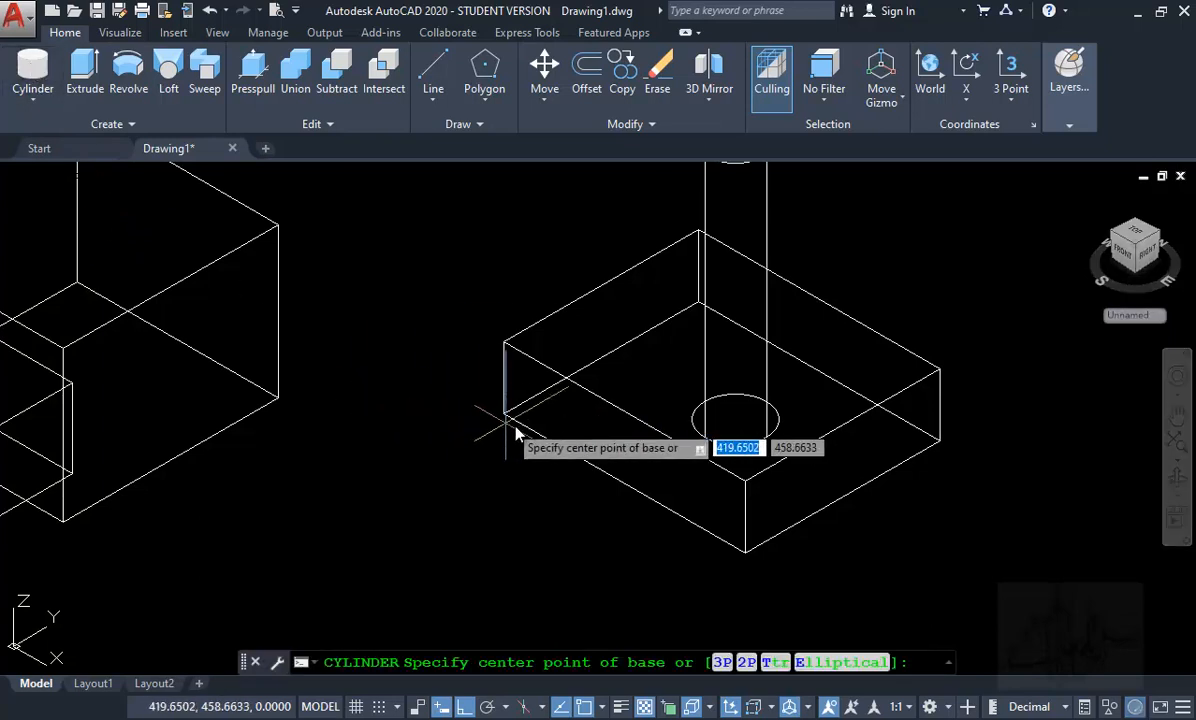
pyautogui.click(623, 451)
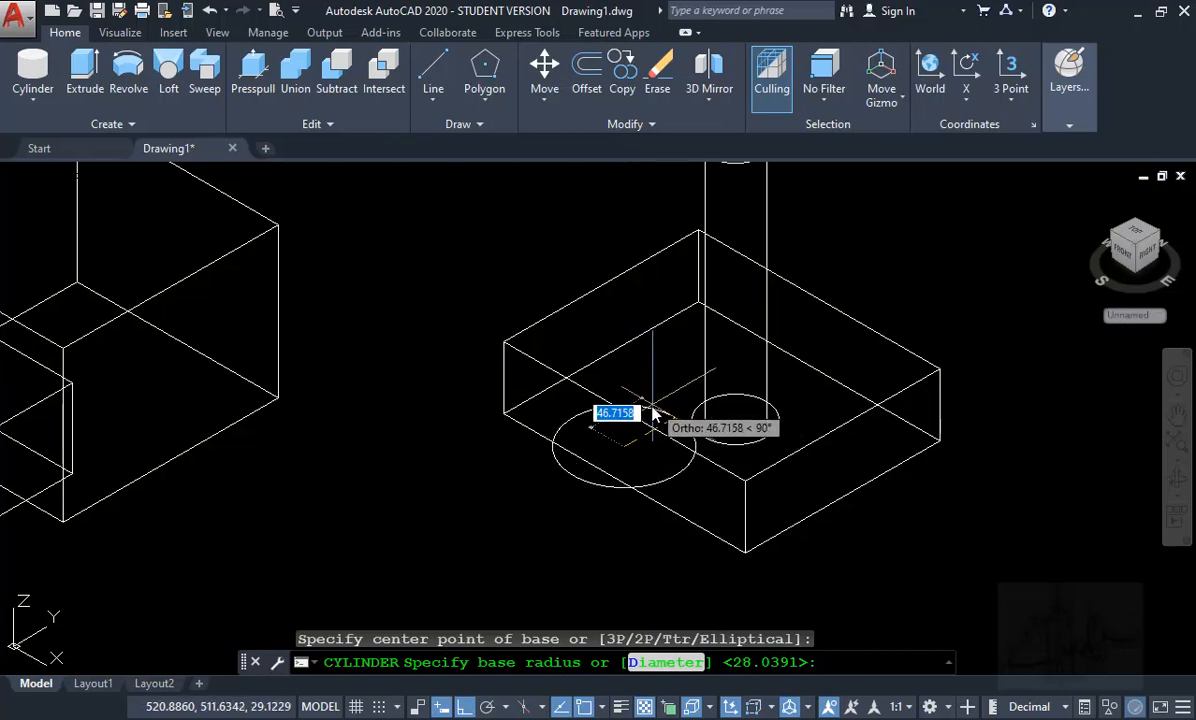
pyautogui.click(648, 414)
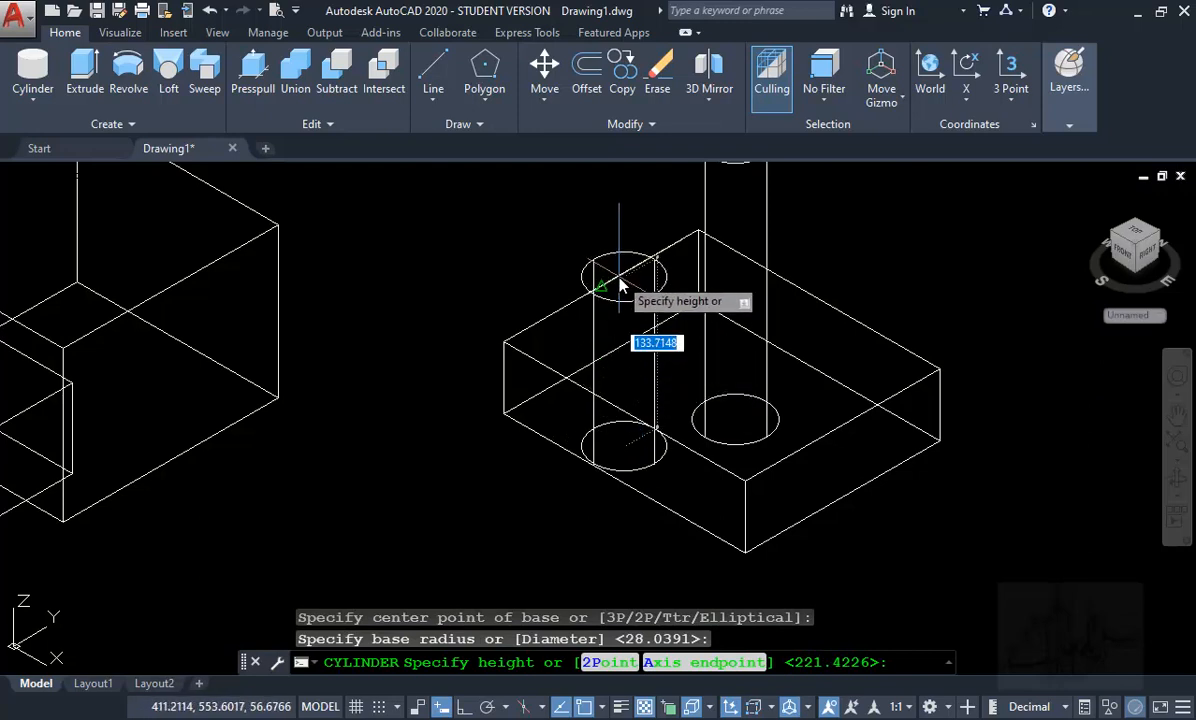
pyautogui.click(618, 236)
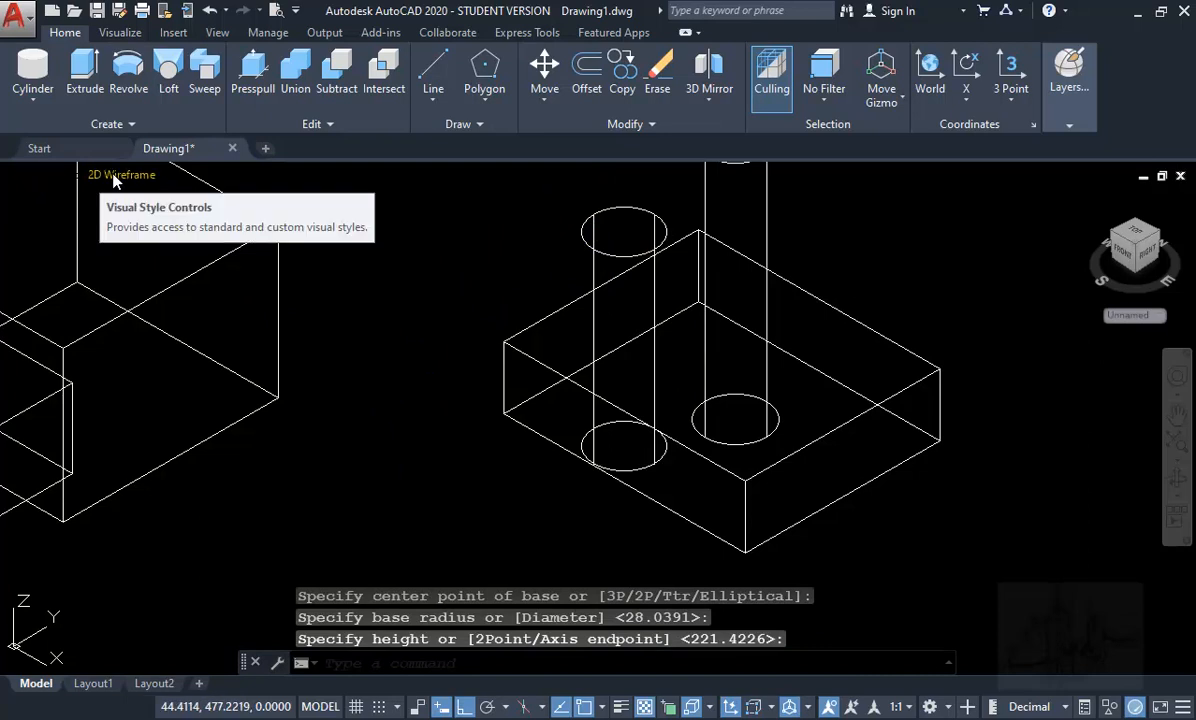
# Return the visual style to Shaded and centre the flat box with its two cylinders in the view.
pyautogui.click(108, 170)
pyautogui.click(190, 303)
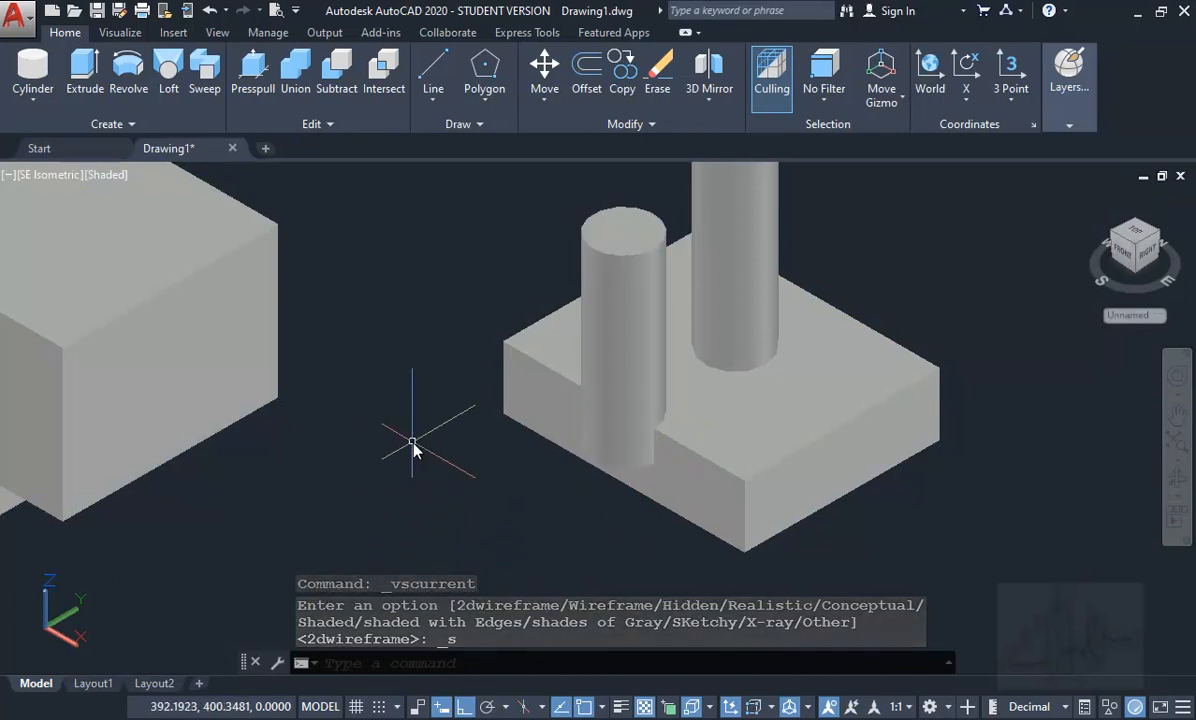
pyautogui.moveTo(408, 449); pyautogui.dragTo(400, 457, button='middle')
pyautogui.moveTo(400, 457); pyautogui.dragTo(312, 486)
pyautogui.press('Escape')
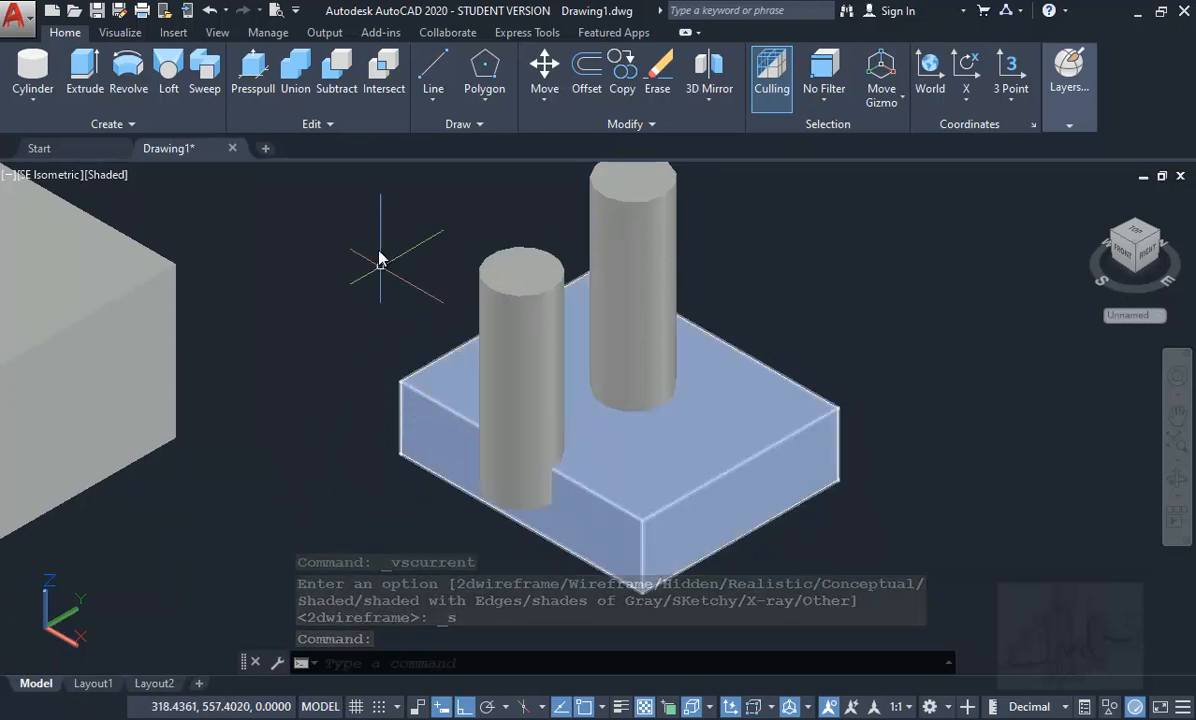
# Subtract the taller inner cylinder from the flat box and inspect the resulting hole.
pyautogui.click(341, 100)
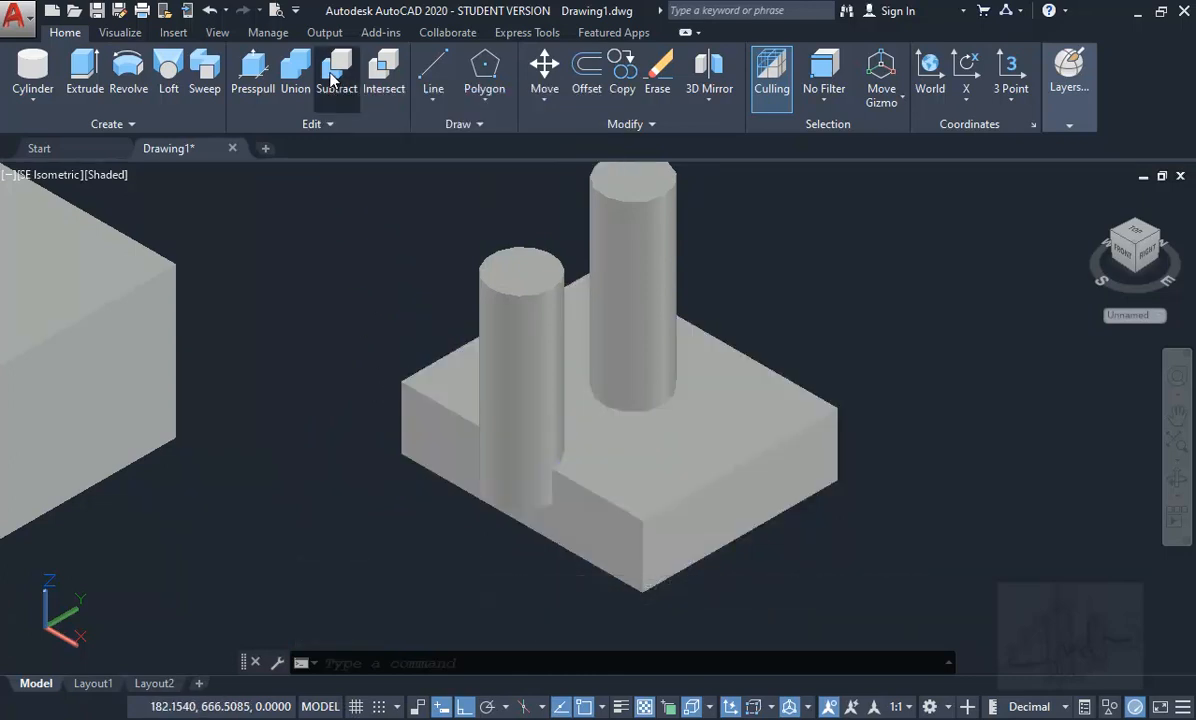
pyautogui.click(608, 508)
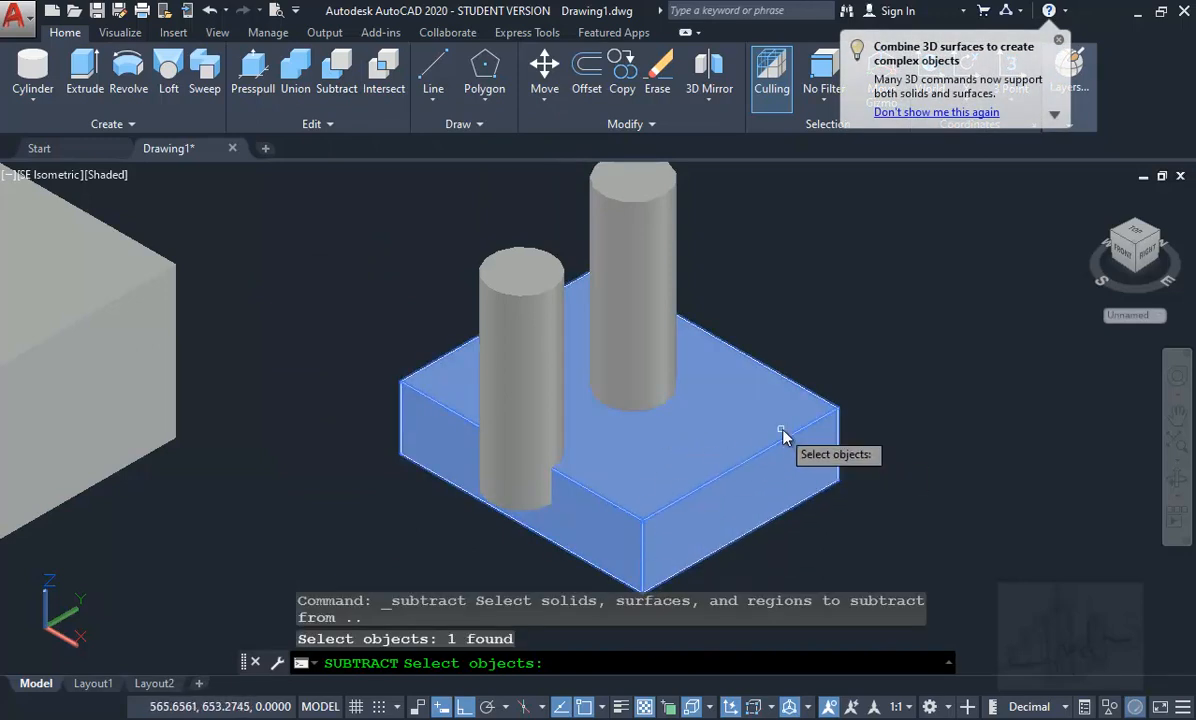
pyautogui.press('Return')
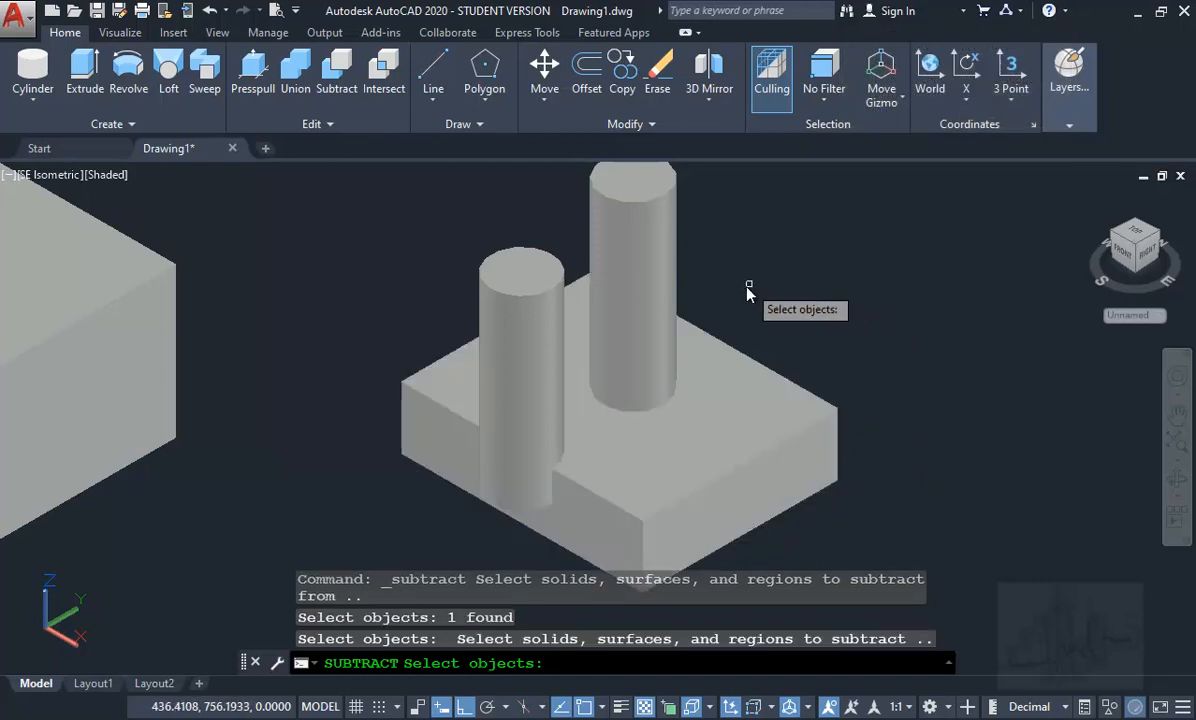
pyautogui.click(652, 290)
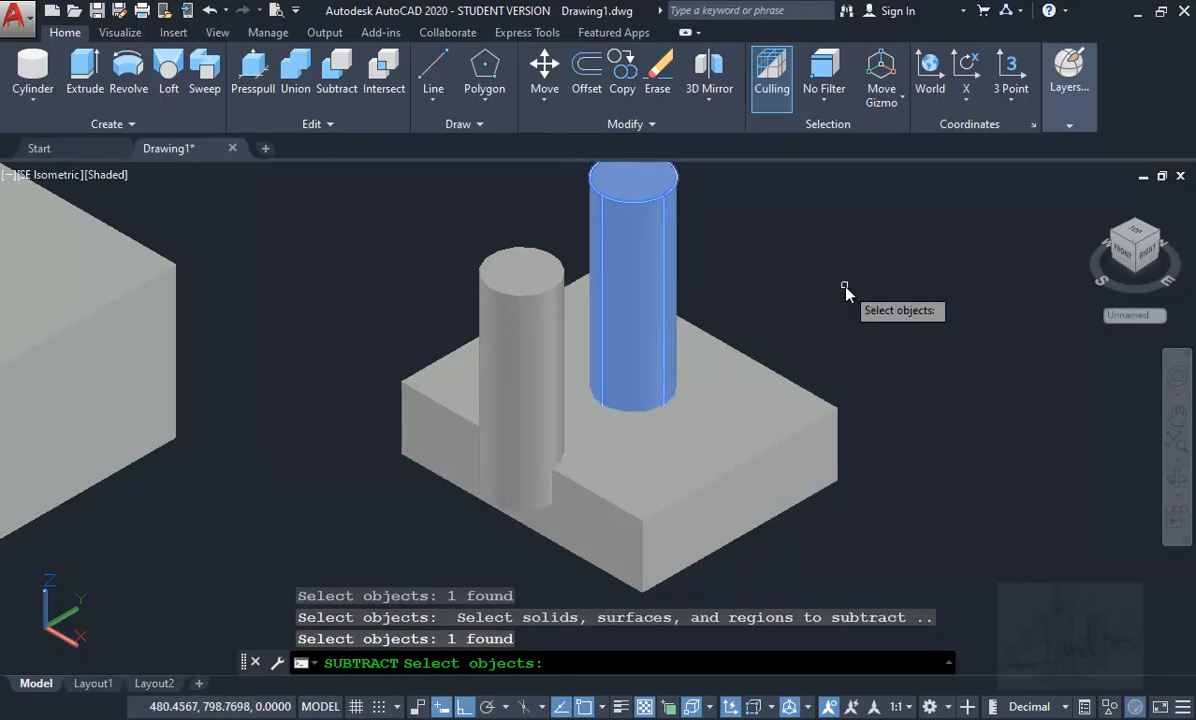
pyautogui.press('Return')
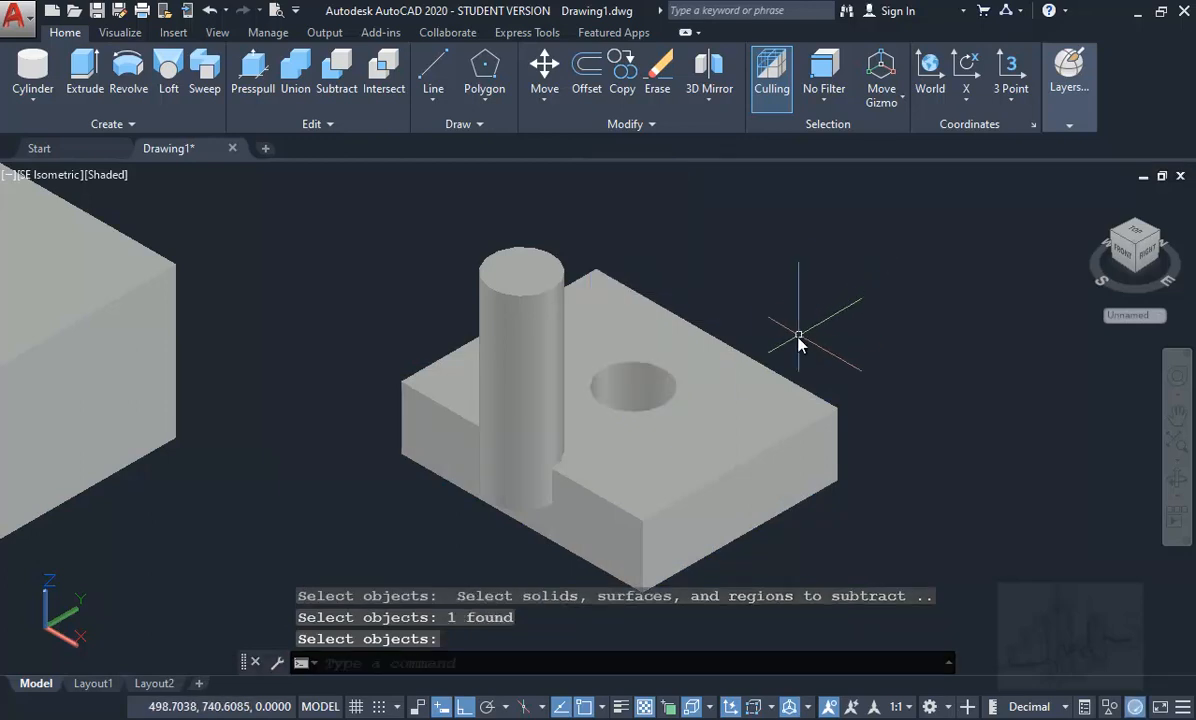
pyautogui.scroll(4, 630, 404)
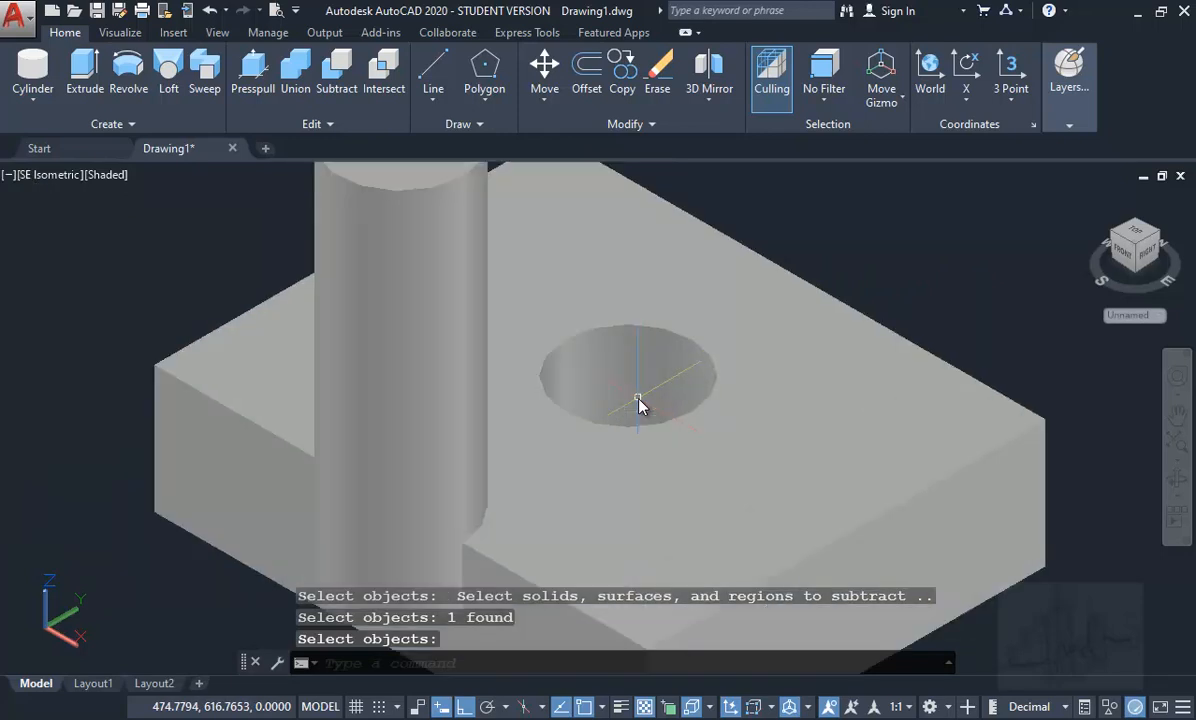
pyautogui.scroll(-4, 638, 404)
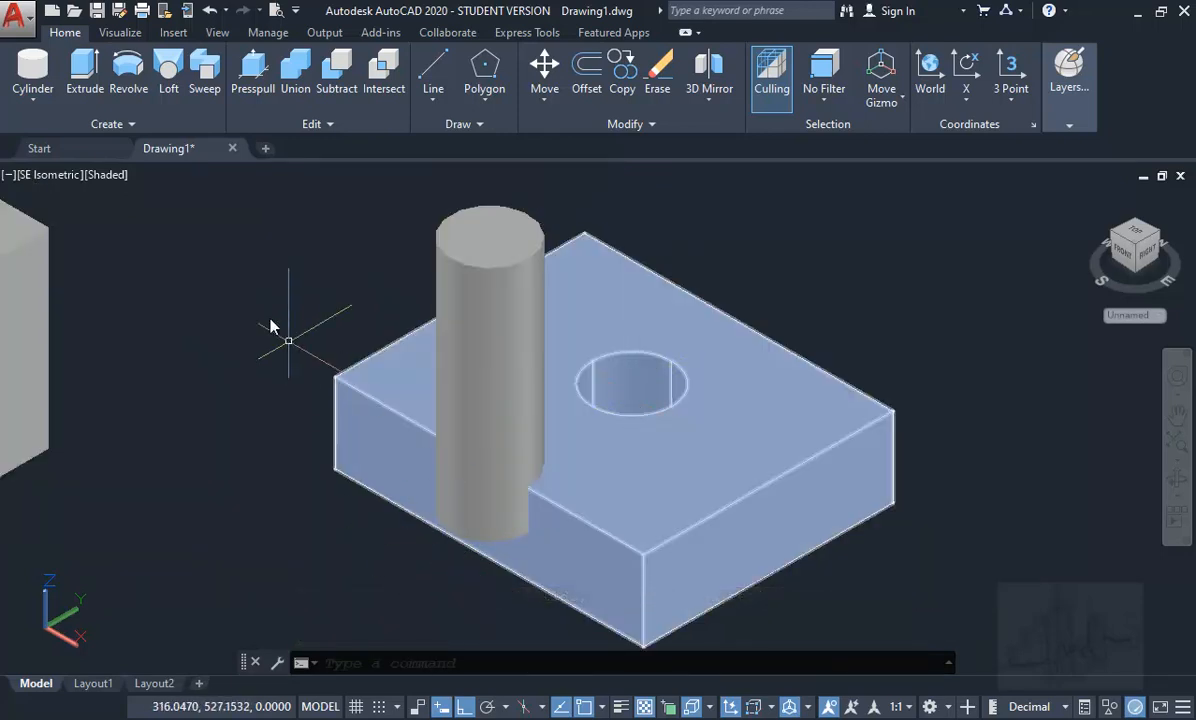
# Subtract the cylinder crossing the front-left edge from the flat box to cut a rounded notch.
pyautogui.click(337, 66)
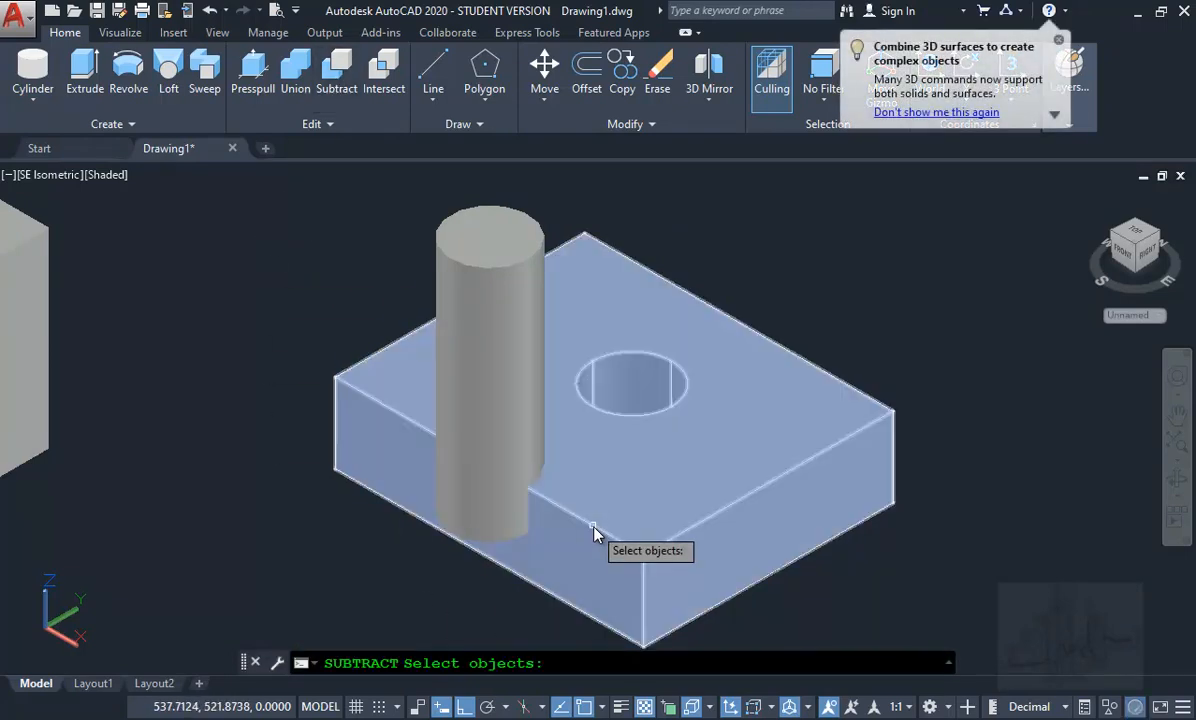
pyautogui.click(591, 529)
pyautogui.press('Return')
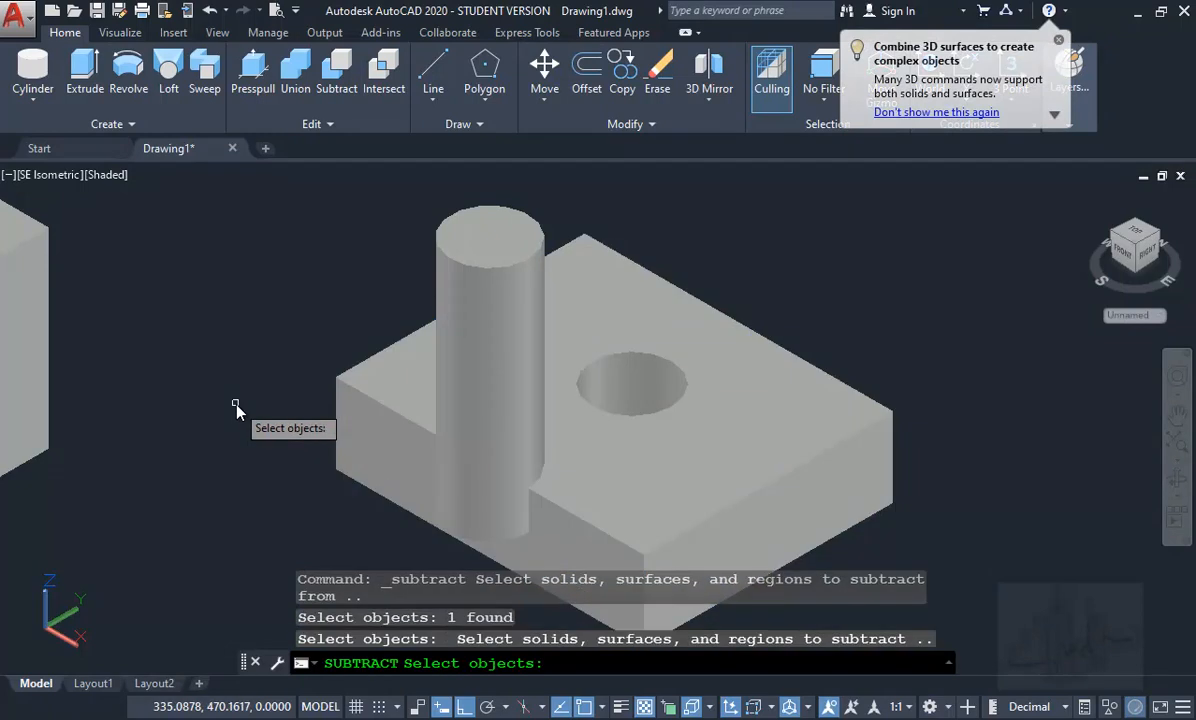
pyautogui.click(499, 285)
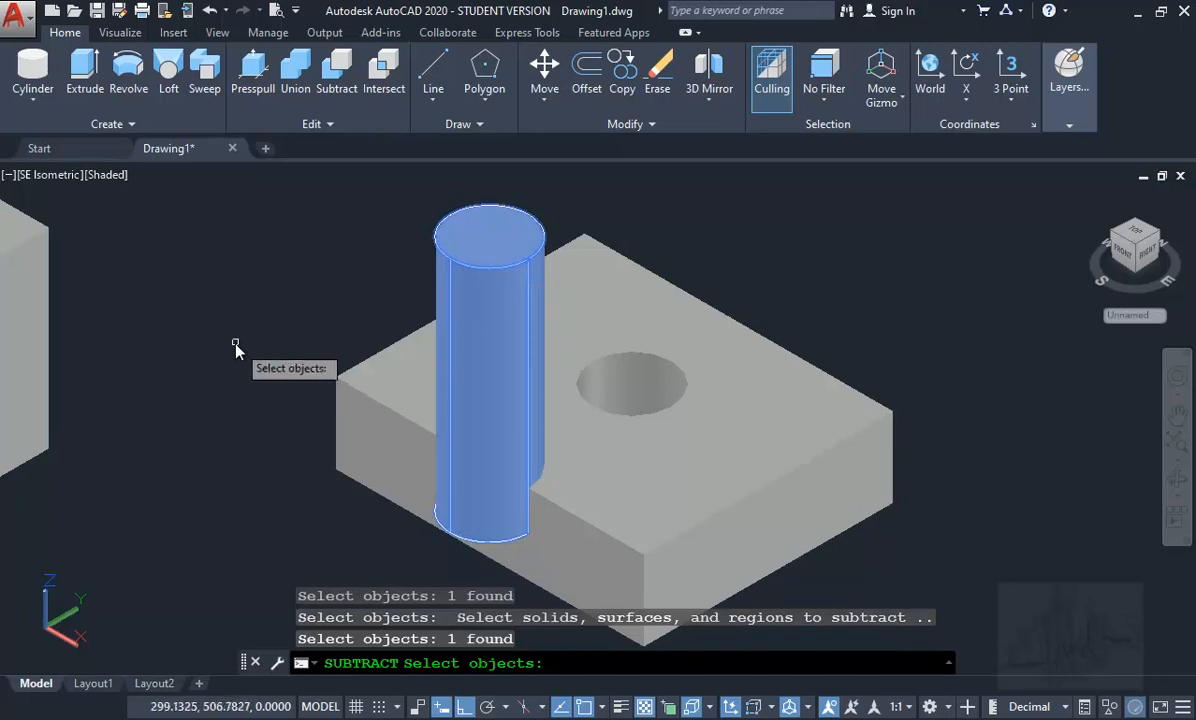
pyautogui.press('Return')
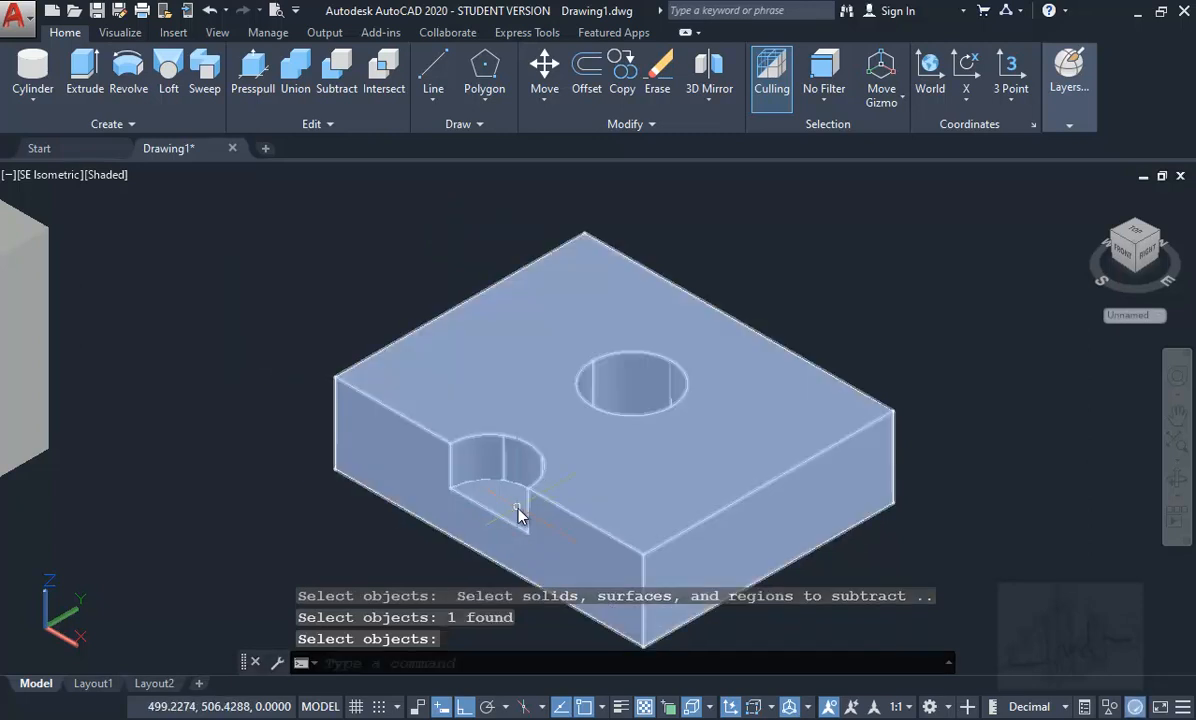
# Examine the cut box in the Top view, then in the SE Isometric view with a close look at the hole and notch.
pyautogui.click(1140, 236)
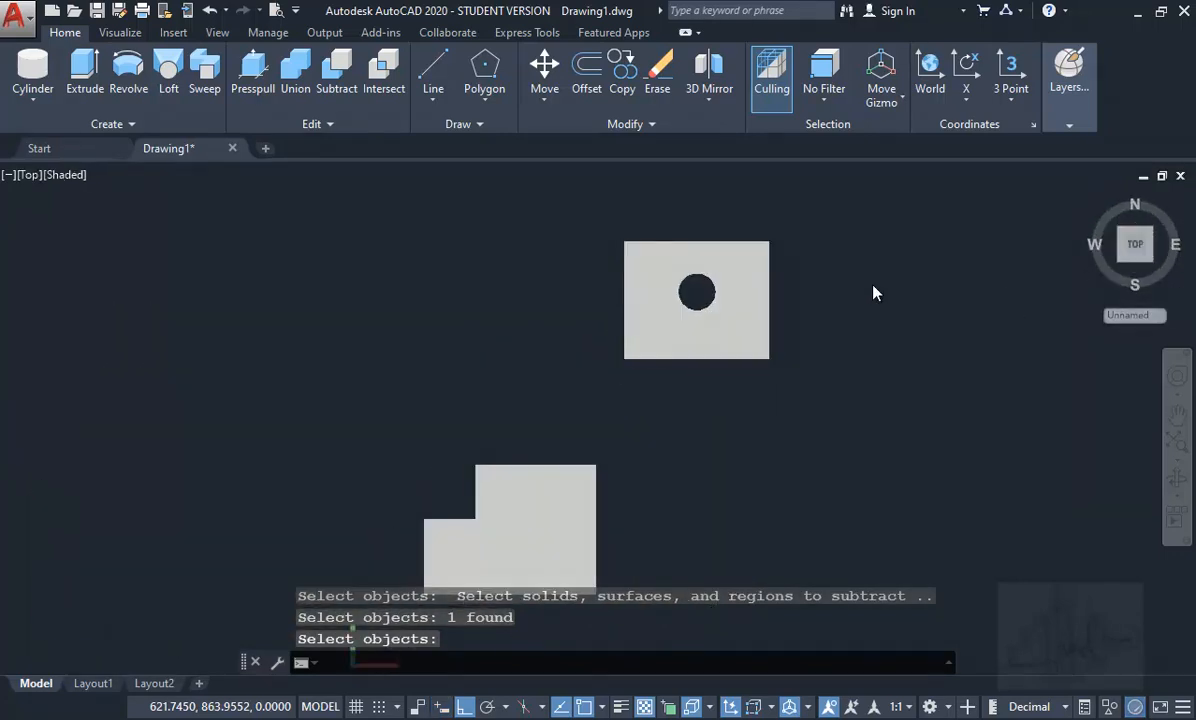
pyautogui.scroll(3, 672, 341)
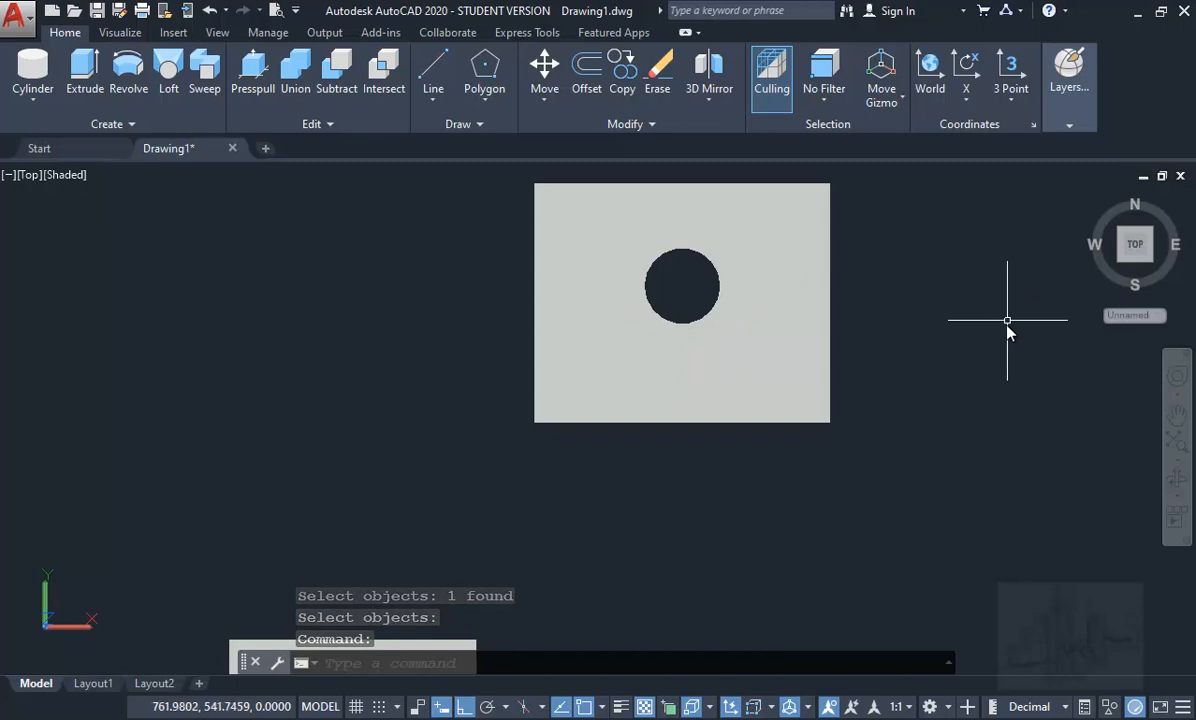
pyautogui.click(28, 175)
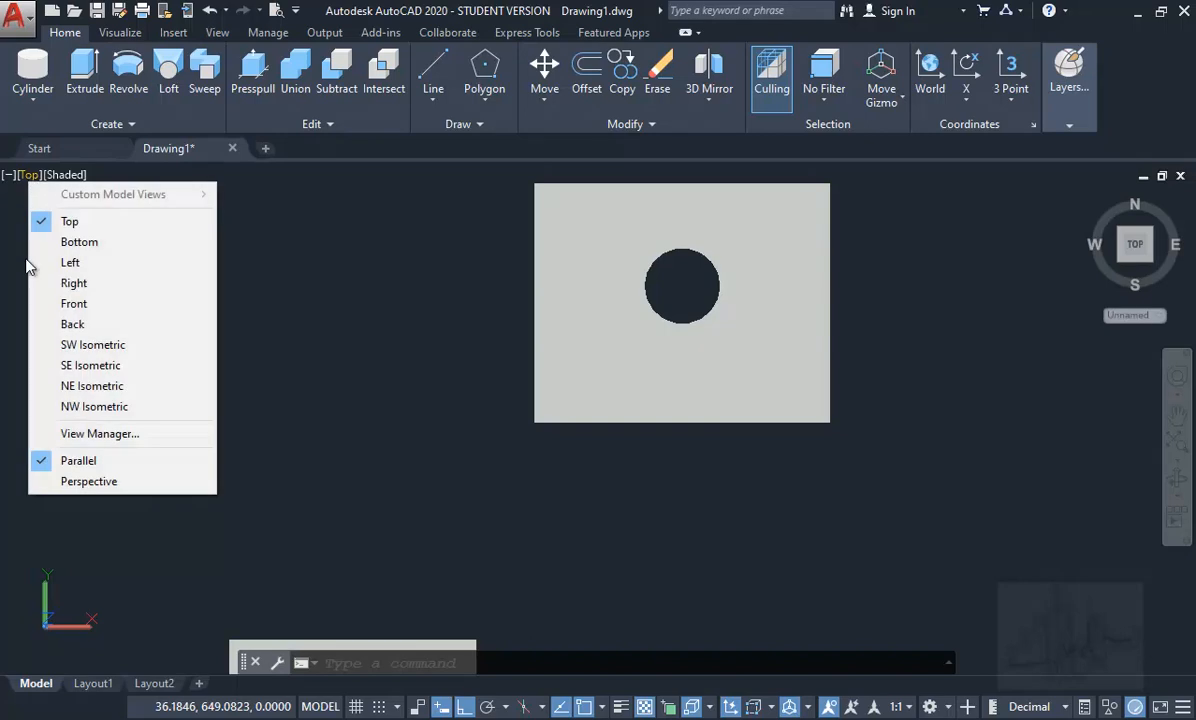
pyautogui.click(44, 365)
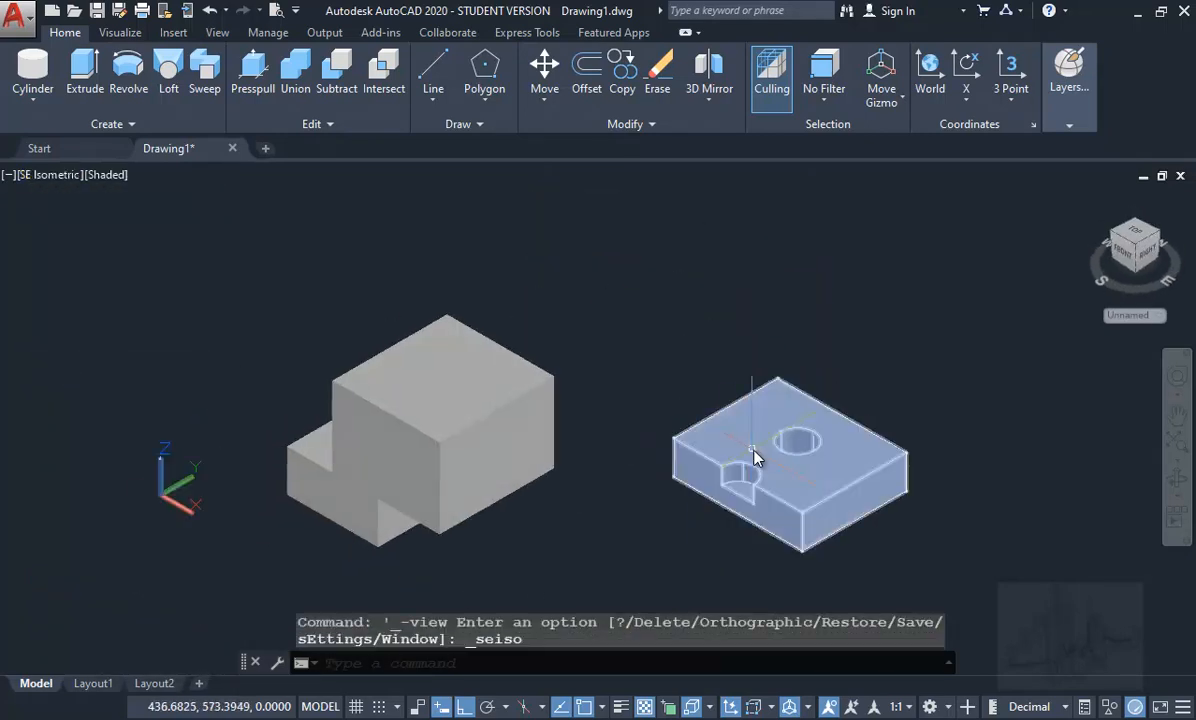
pyautogui.scroll(5, 753, 457)
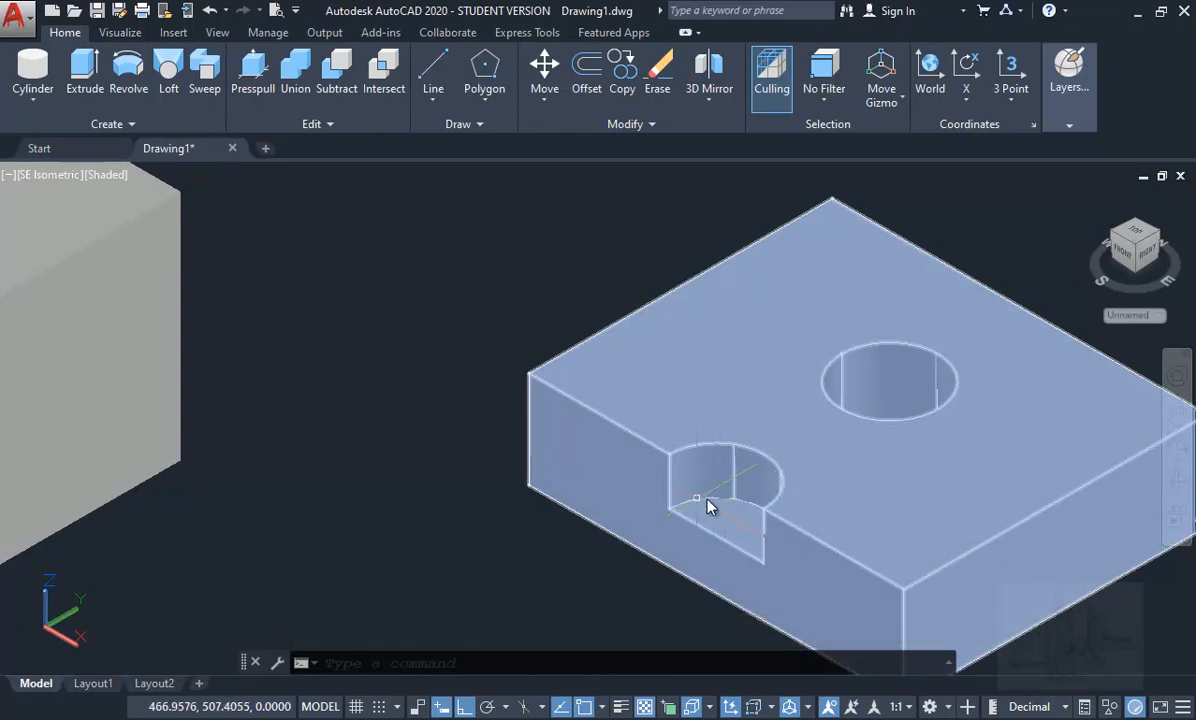
pyautogui.scroll(-3, 719, 507)
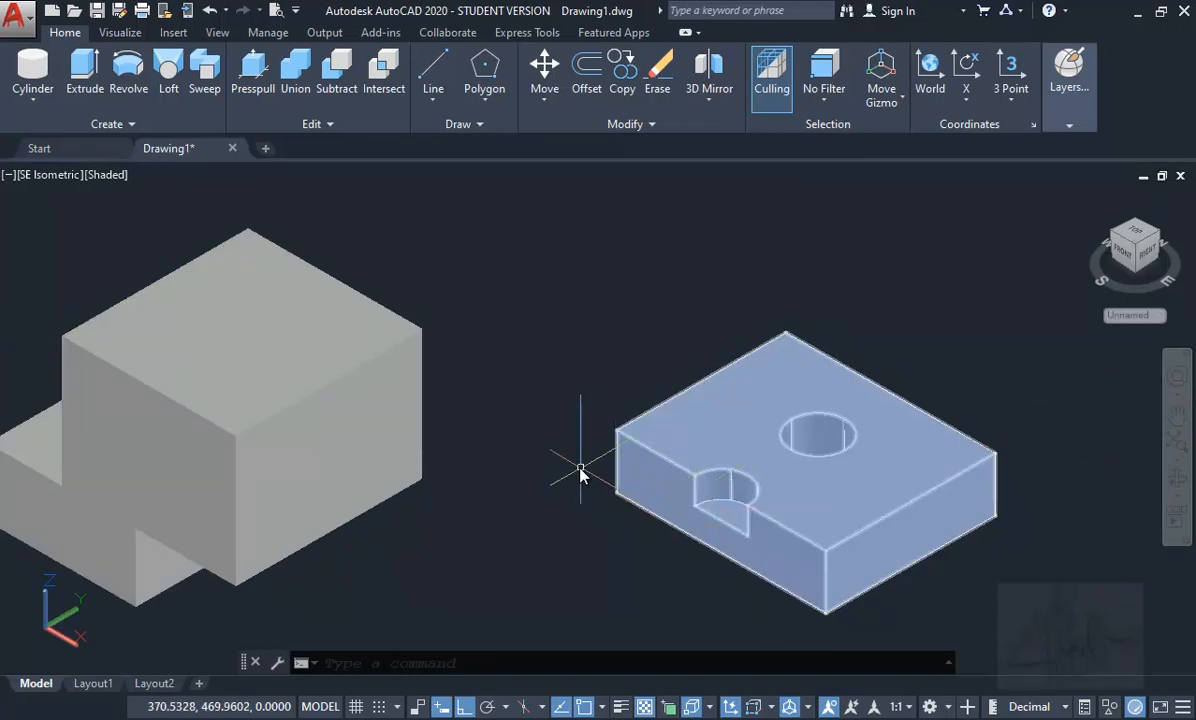
# Draw a sphere in the empty space beside the box with the hole and notch.
pyautogui.moveTo(563, 474); pyautogui.dragTo(300, 420, button='middle')
pyautogui.moveTo(813, 517); pyautogui.dragTo(590, 491, button='middle')
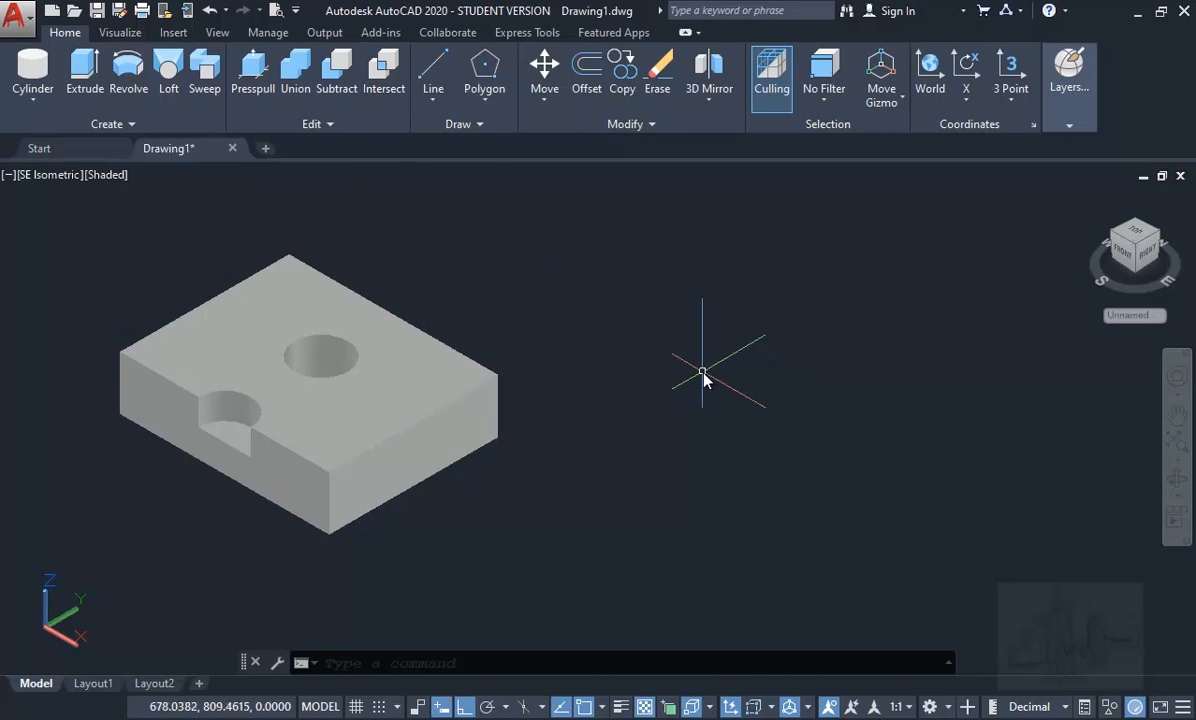
pyautogui.click(36, 98)
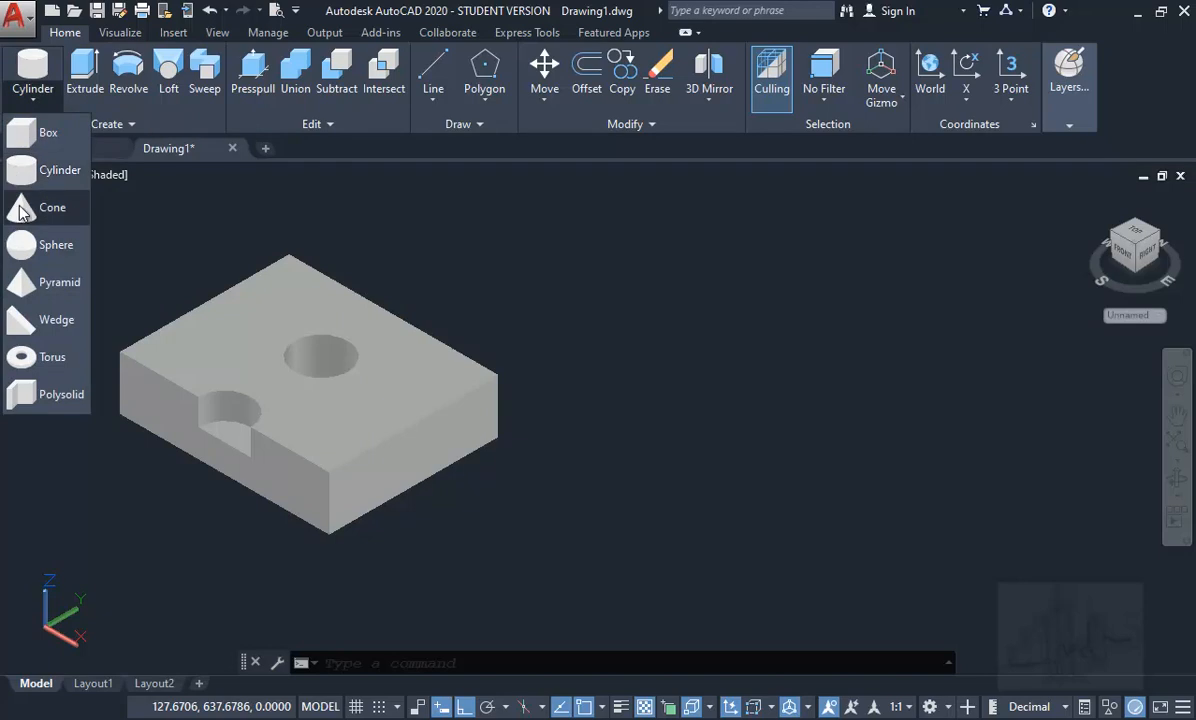
pyautogui.click(40, 243)
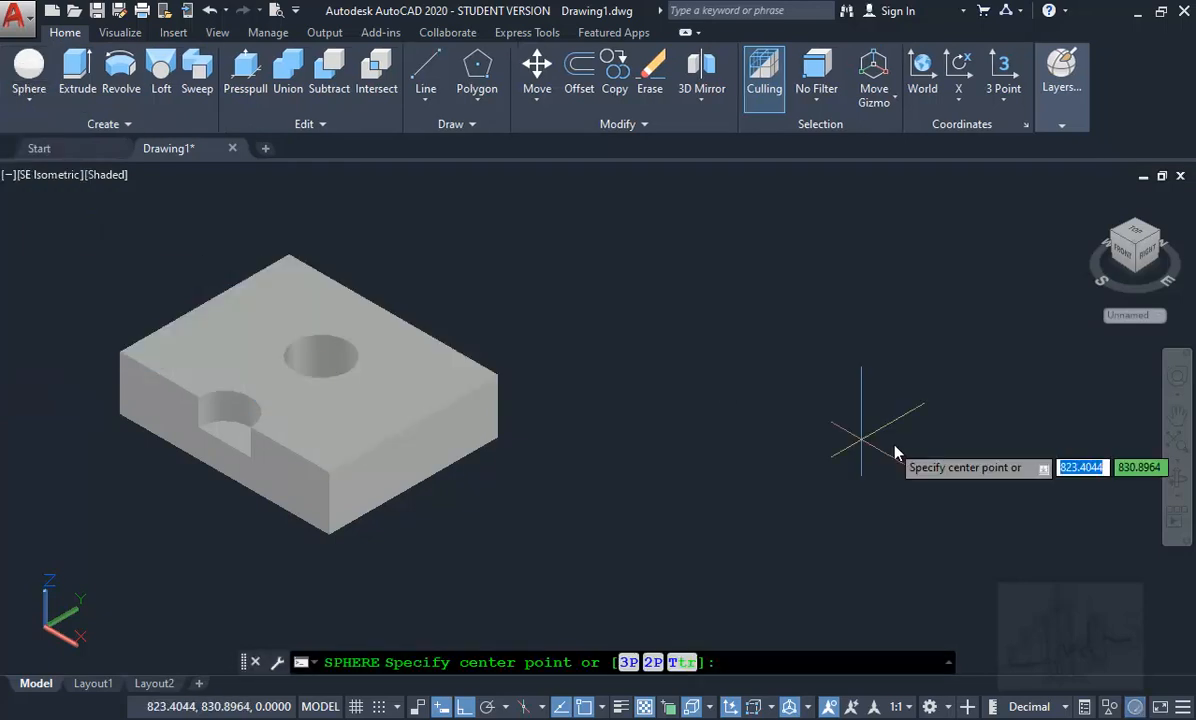
pyautogui.click(748, 389)
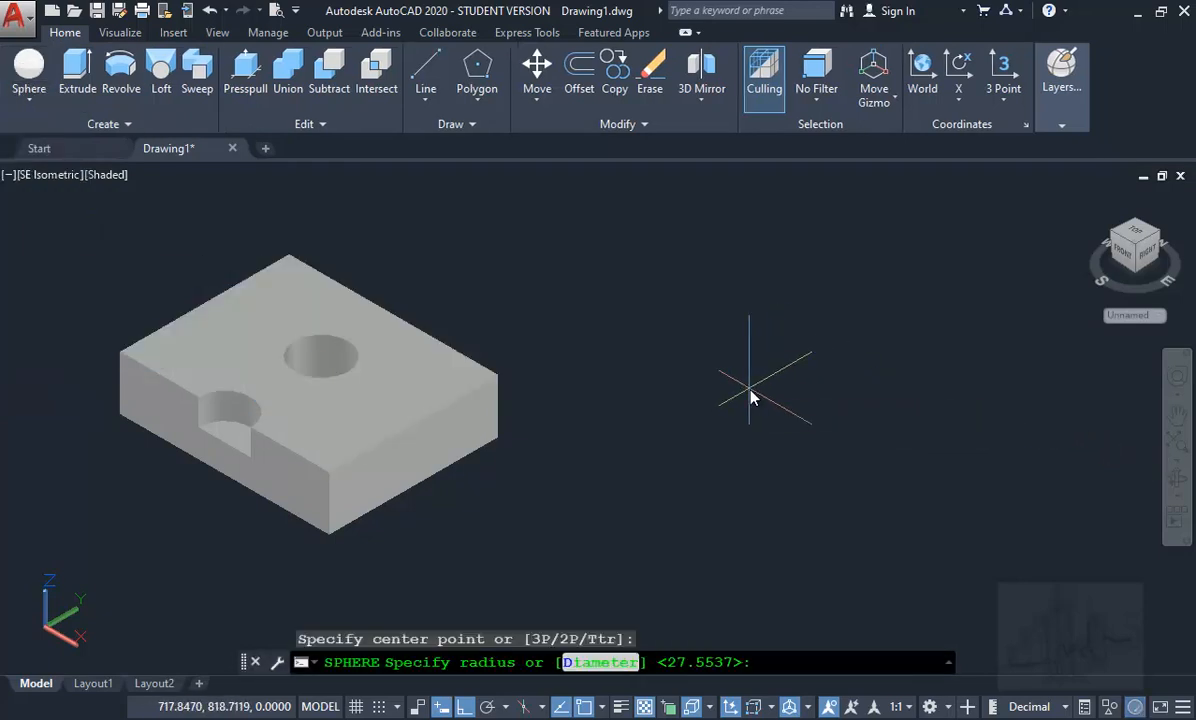
pyautogui.click(866, 388)
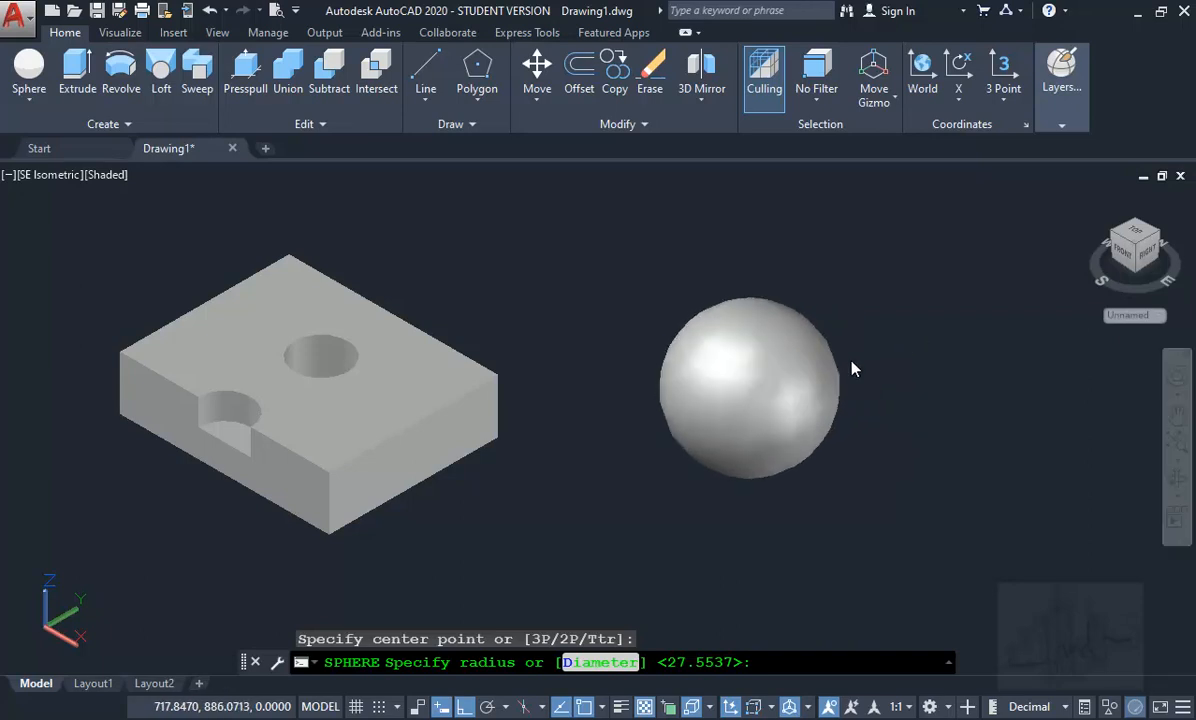
# Switch the visual style to 2D Wireframe so the sphere's centre can be picked.
pyautogui.click(106, 175)
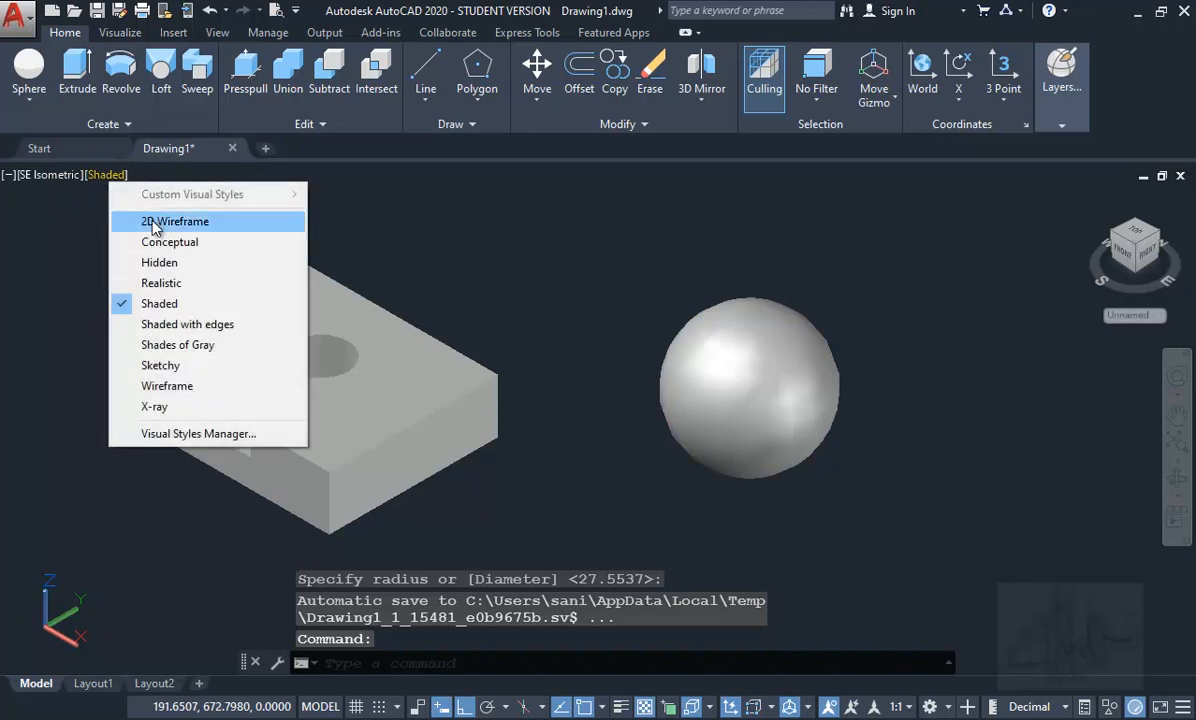
pyautogui.click(148, 221)
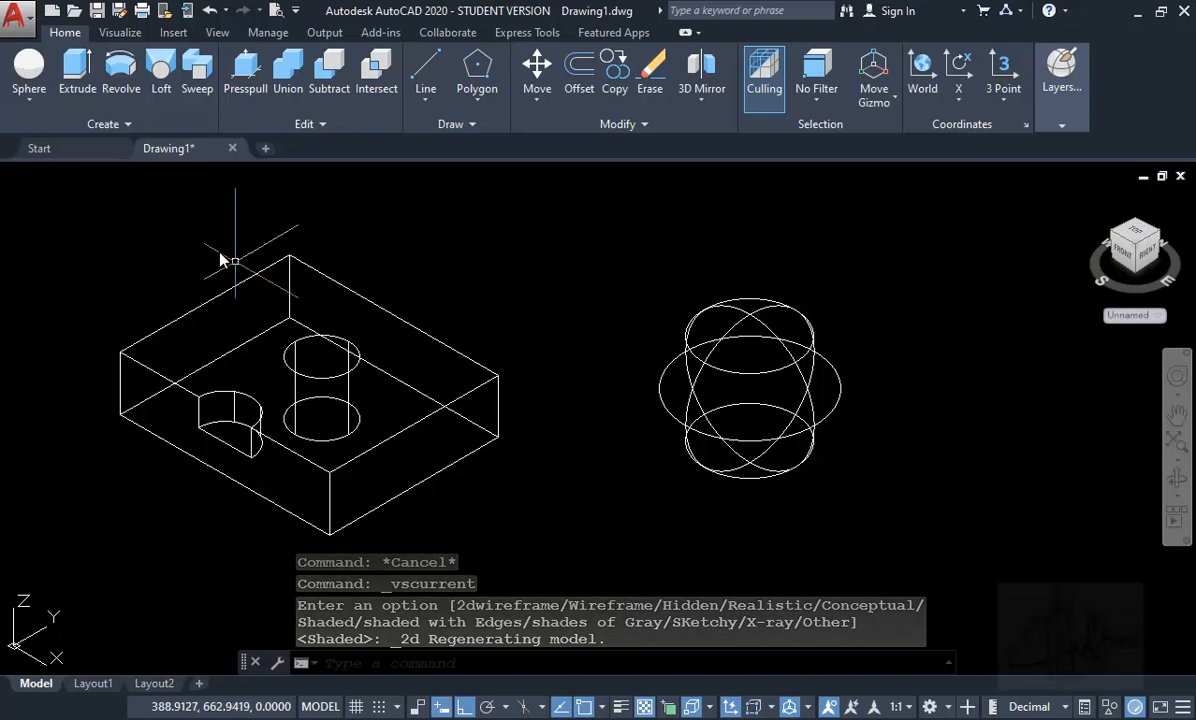
pyautogui.click(33, 70)
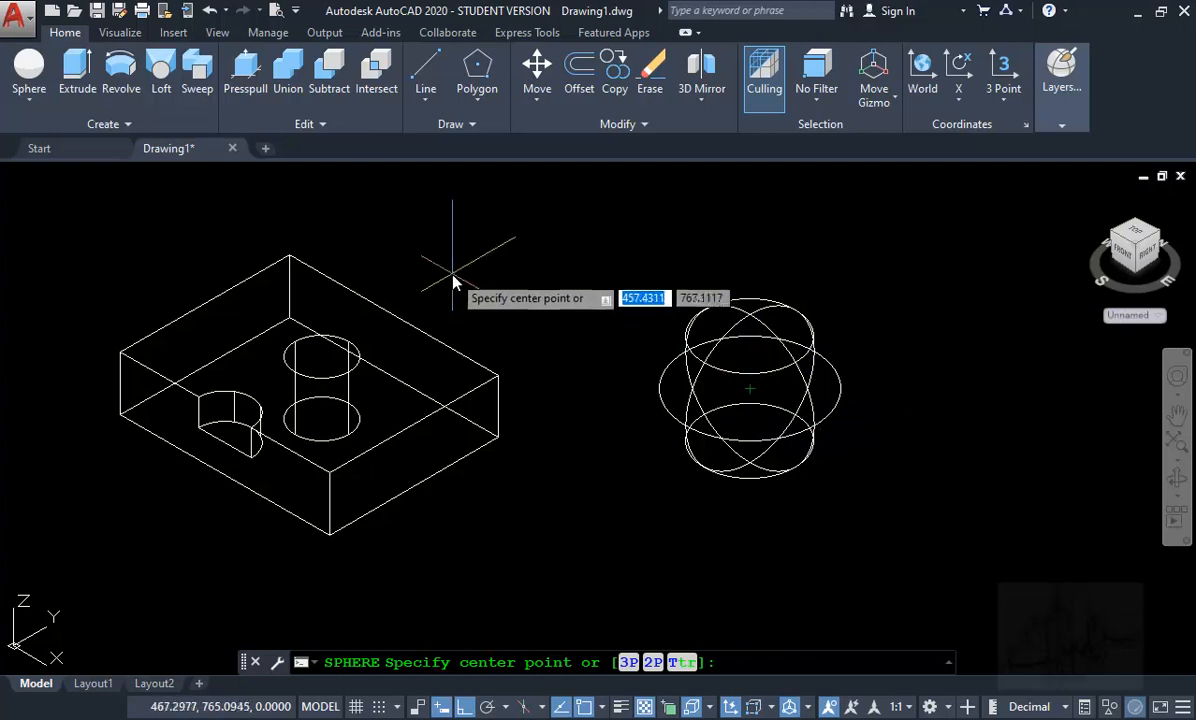
pyautogui.press('Escape')
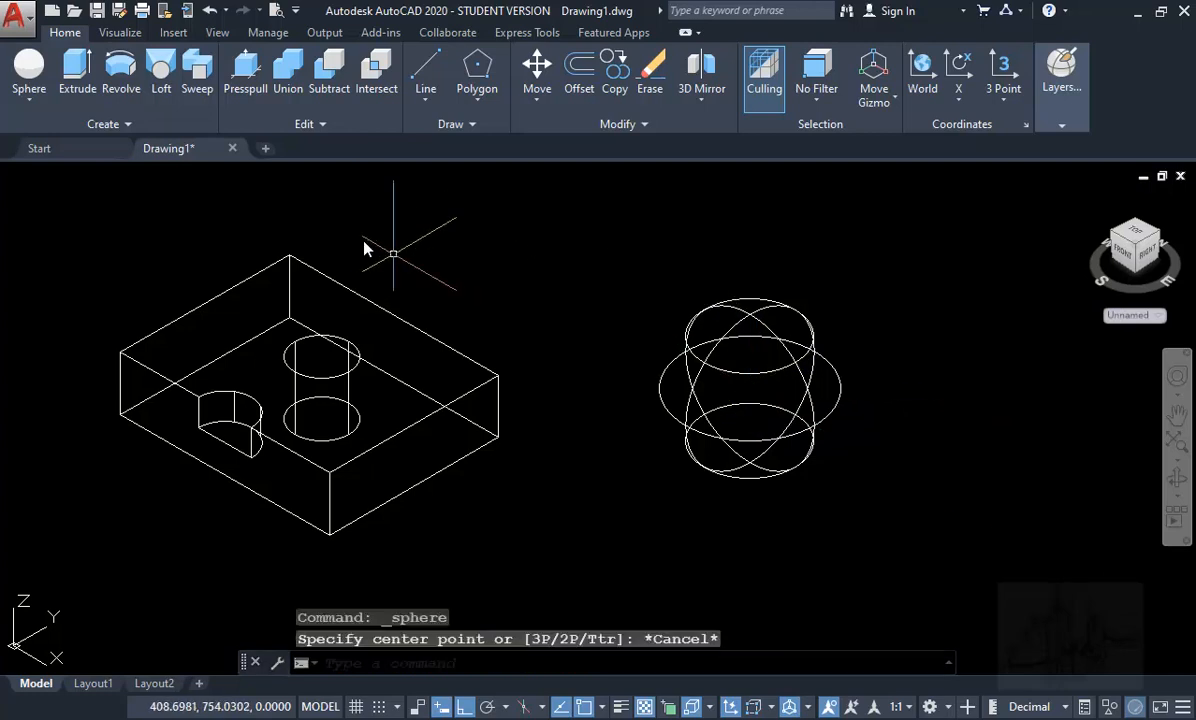
# Draw a box about 130 units high with its first corner at the sphere's centre, and set the visual style to Shaded.
pyautogui.click(30, 97)
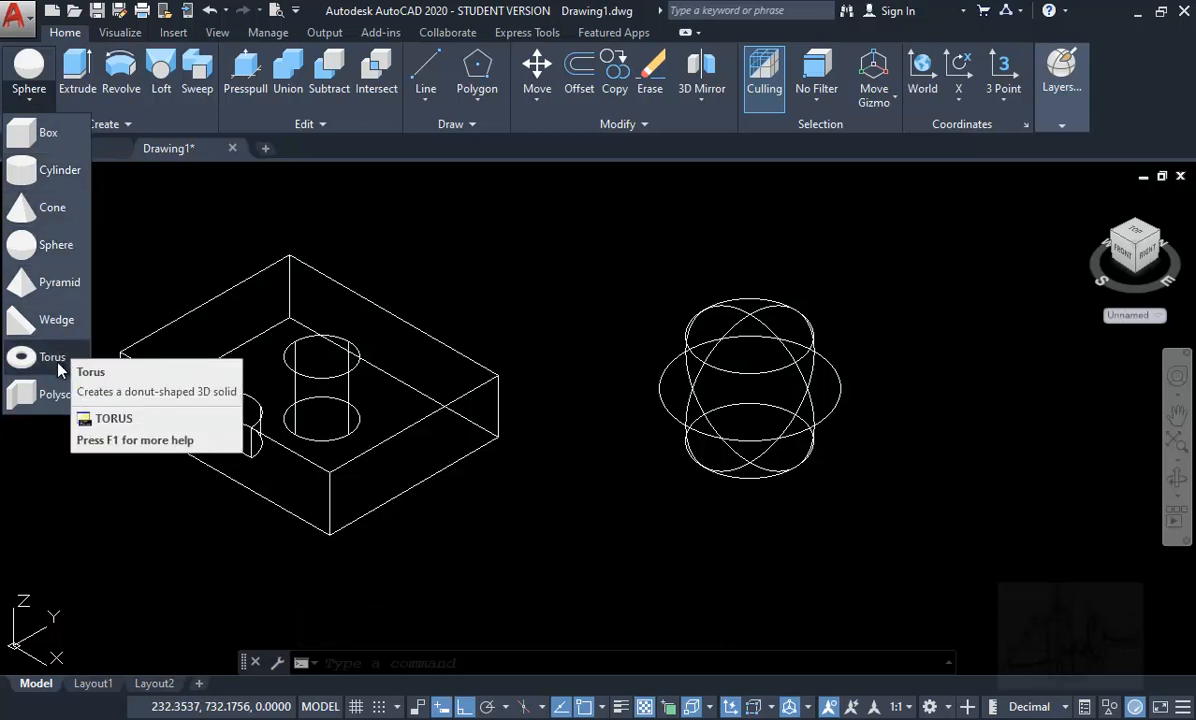
pyautogui.click(46, 133)
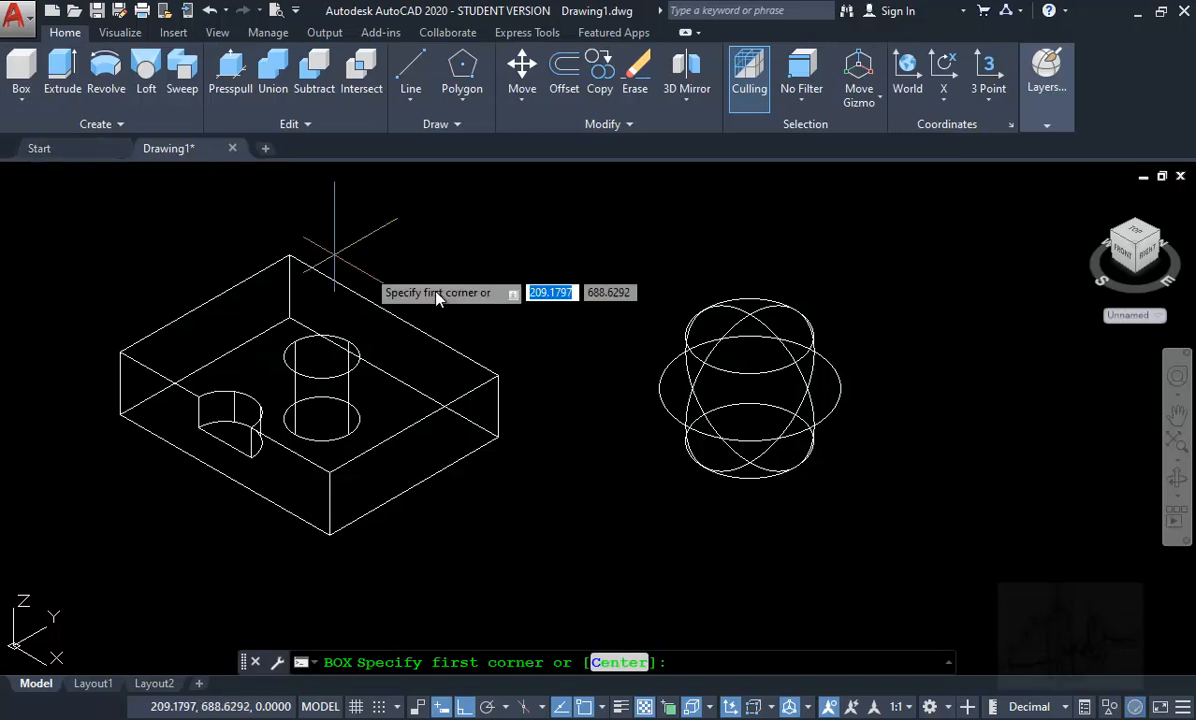
pyautogui.click(753, 393)
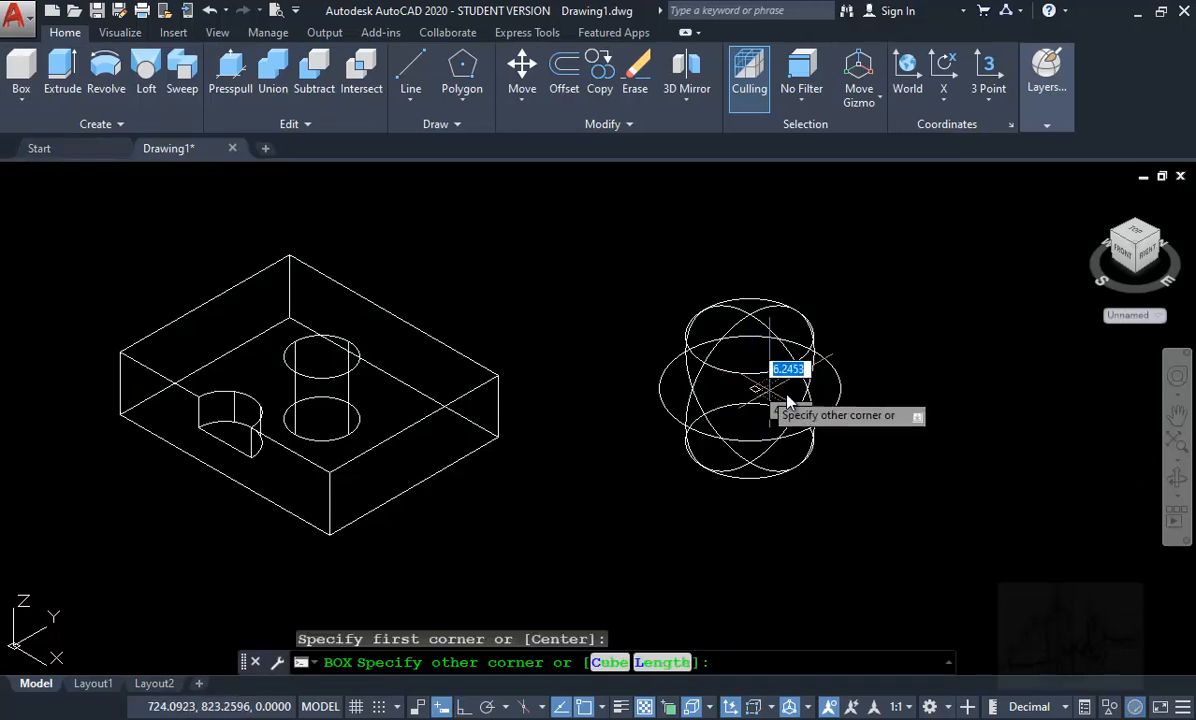
pyautogui.click(968, 398)
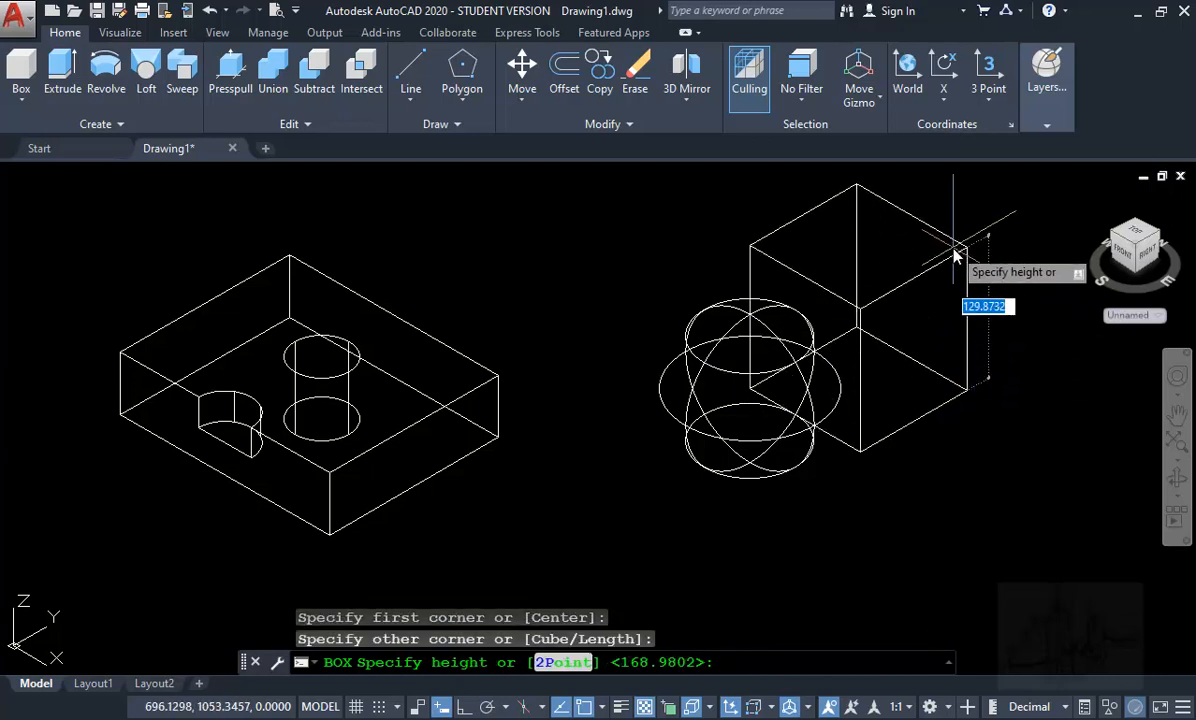
pyautogui.click(955, 257)
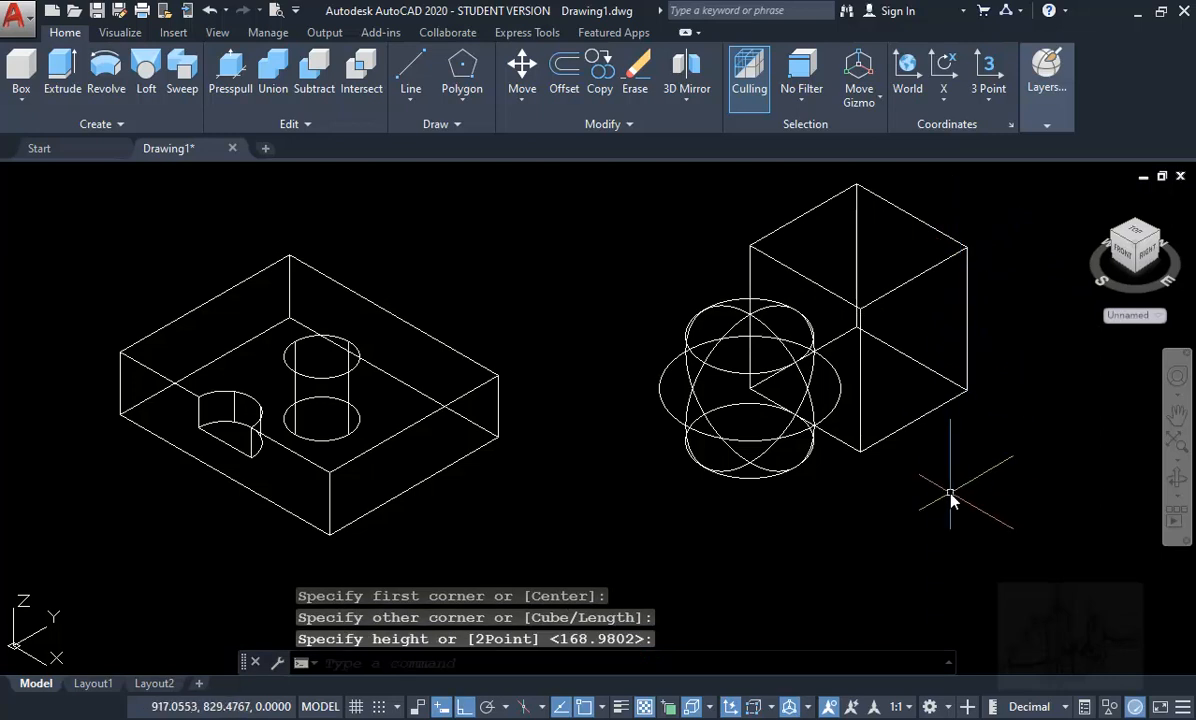
pyautogui.click(112, 176)
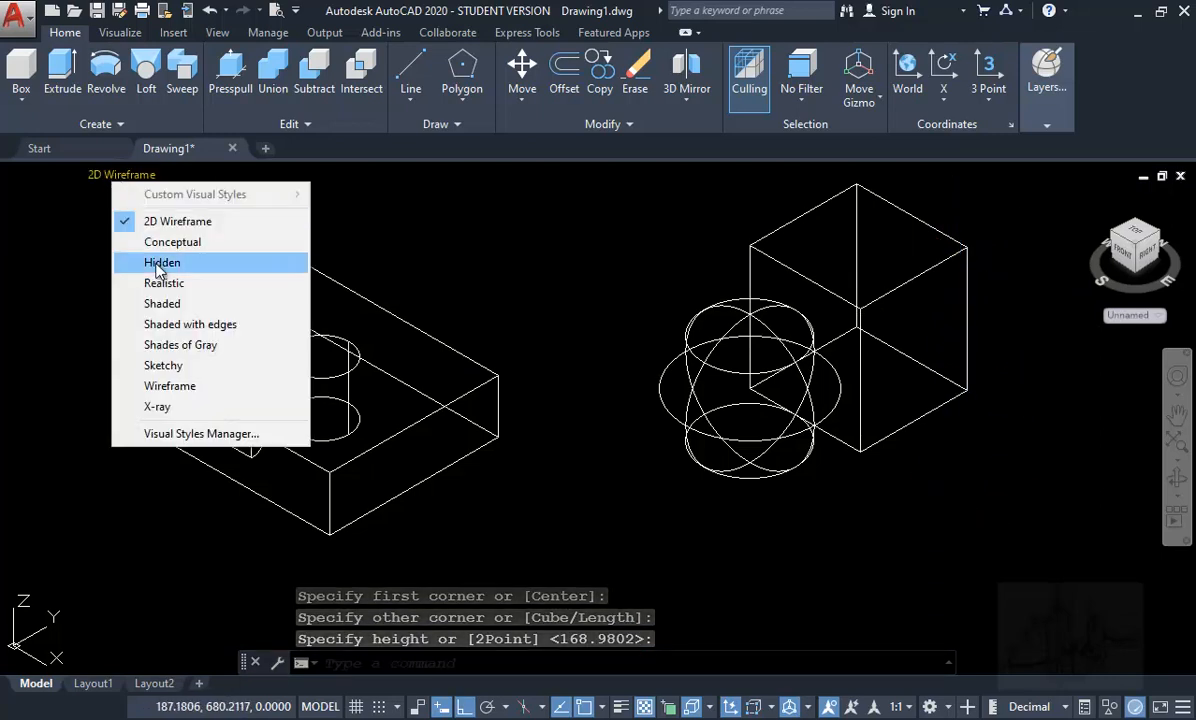
pyautogui.click(168, 303)
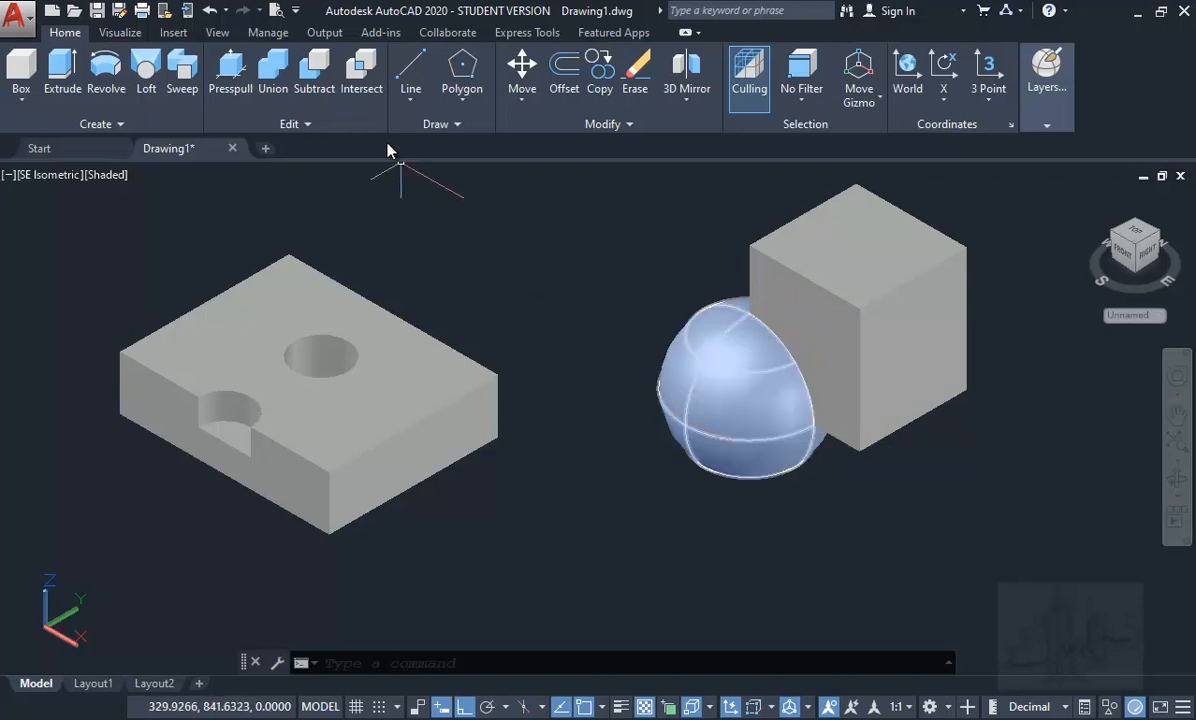
# Intersect the sphere with the overlapping box to keep only their common volume, and view it beside the other solids.
pyautogui.click(359, 72)
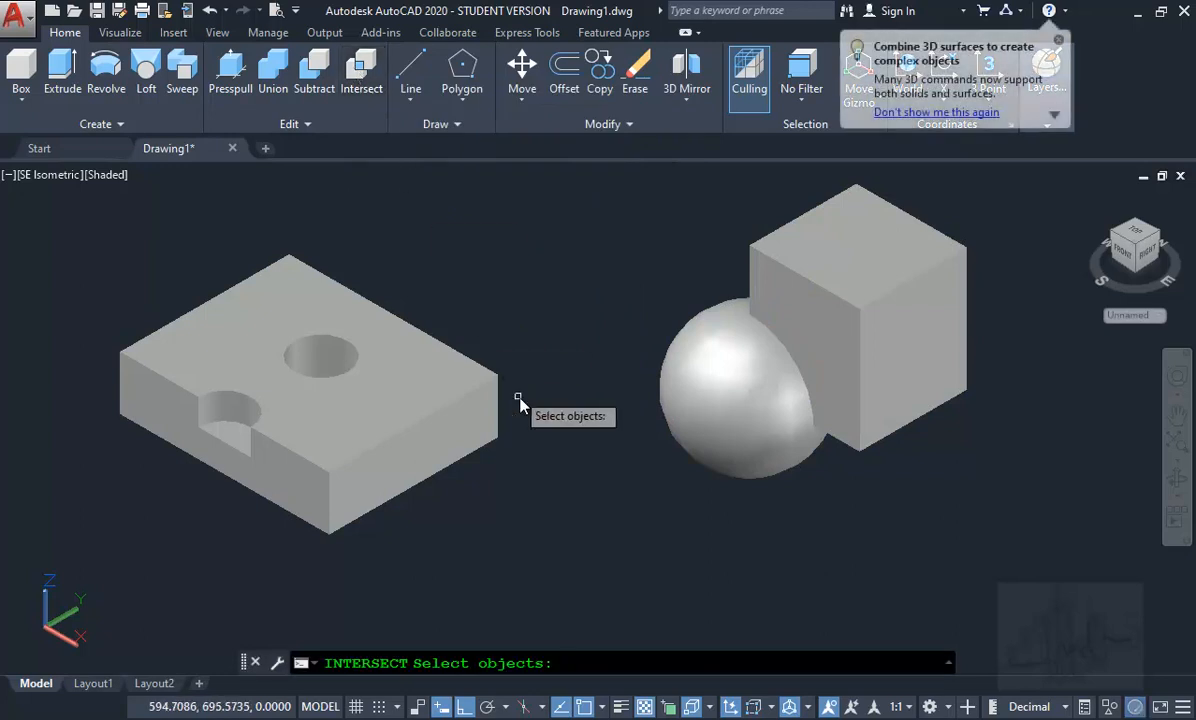
pyautogui.click(717, 456)
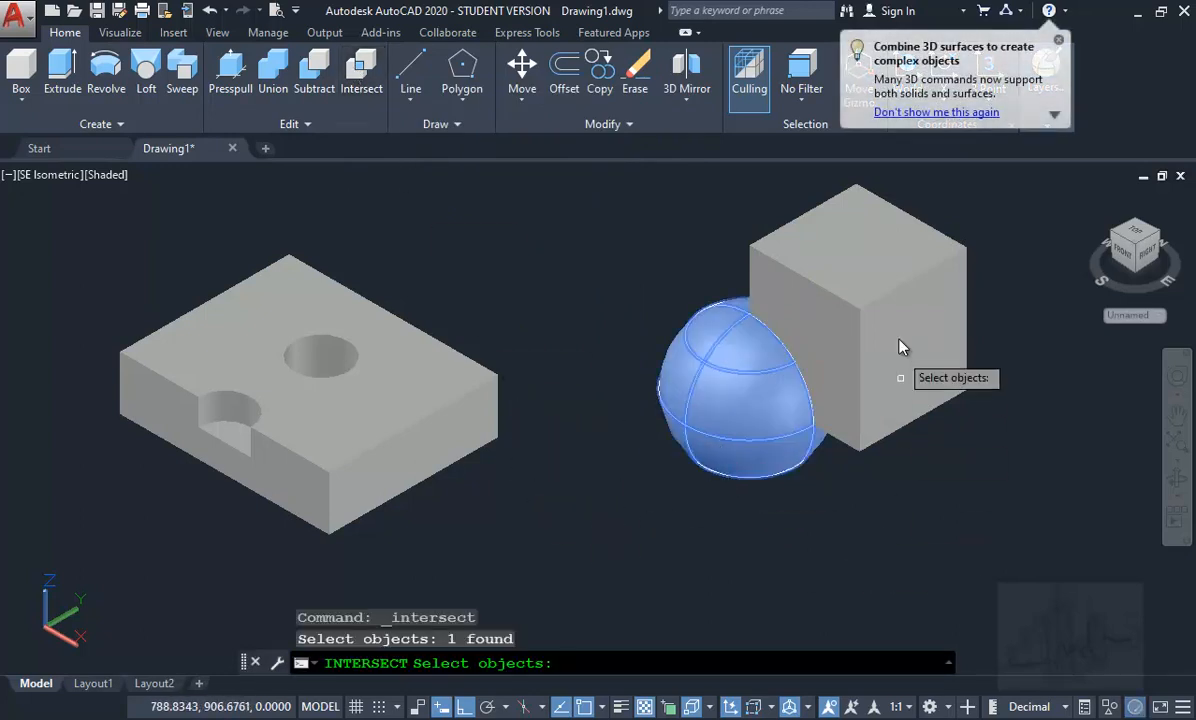
pyautogui.click(894, 290)
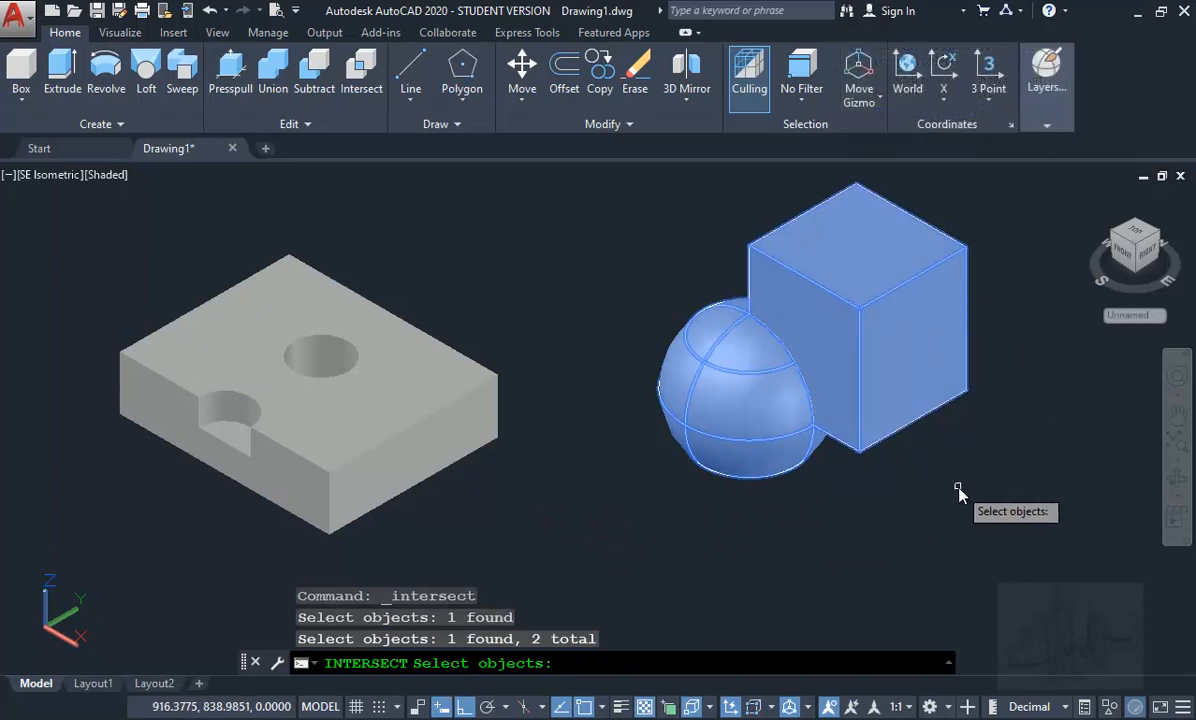
pyautogui.press('Return')
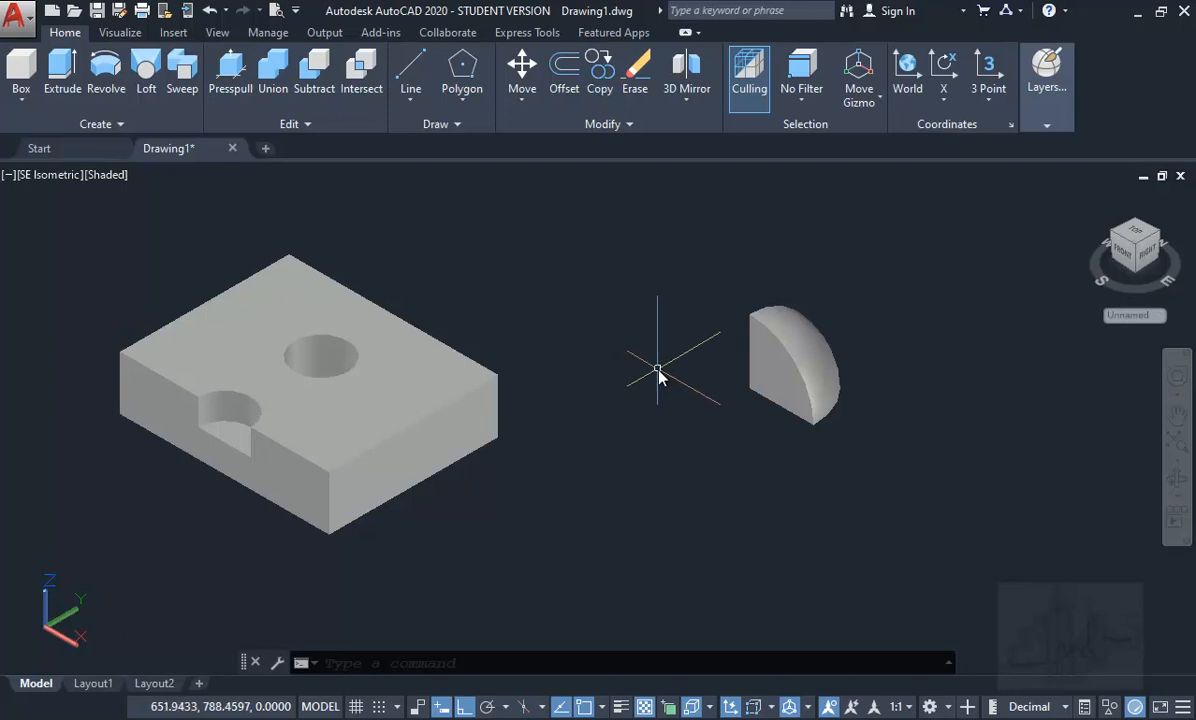
pyautogui.scroll(-2, 659, 375)
pyautogui.scroll(-3, 601, 379)
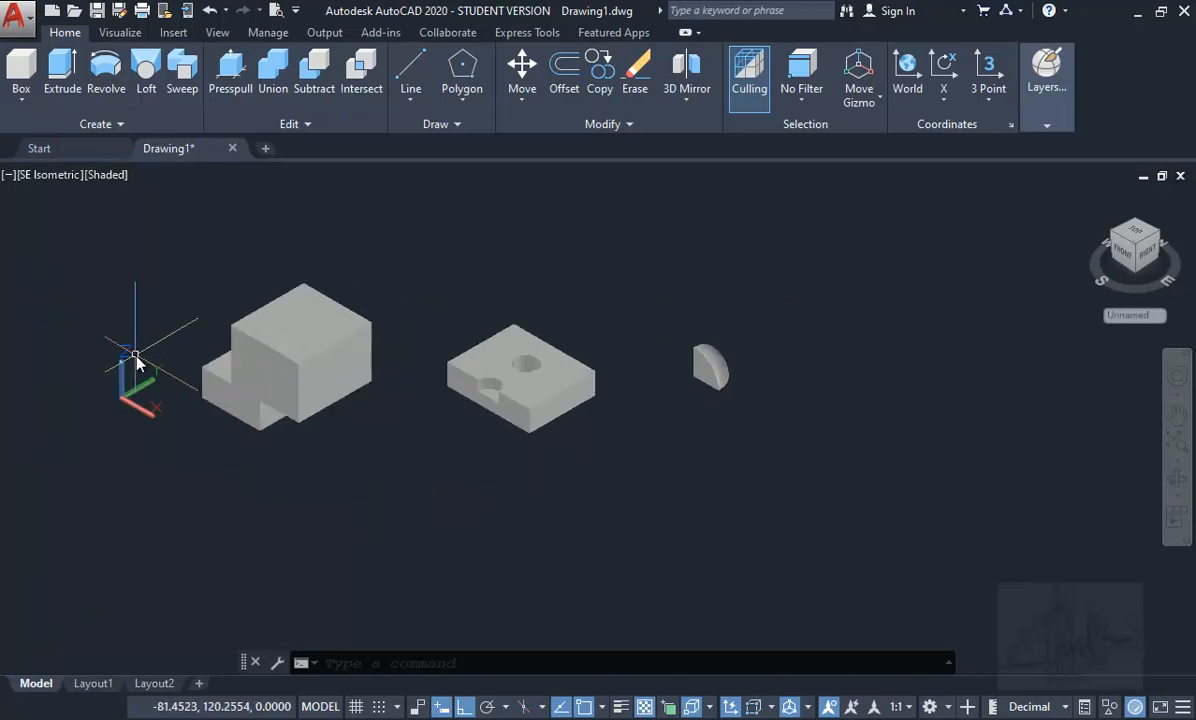
pyautogui.scroll(2, 141, 366)
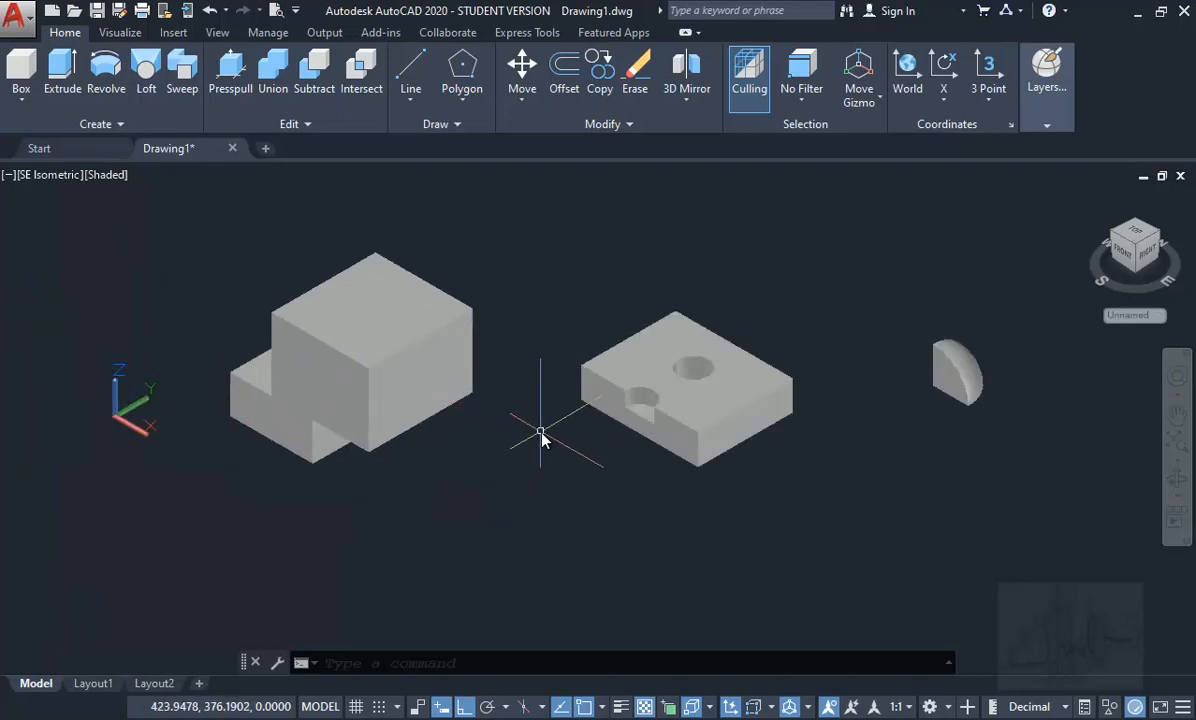